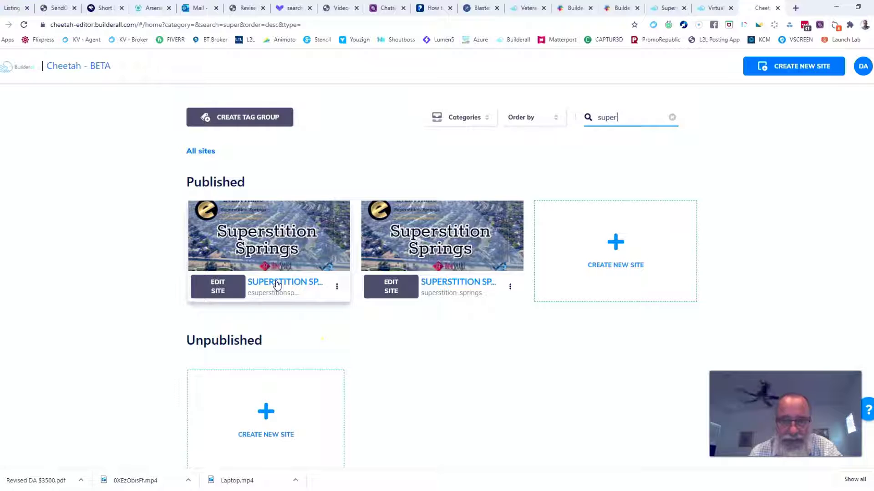
Open the home page of the esuperstitionsprings.com site in the page editor and skip the guided tour.
{"action": "left_click", "coordinate": [224, 291]}
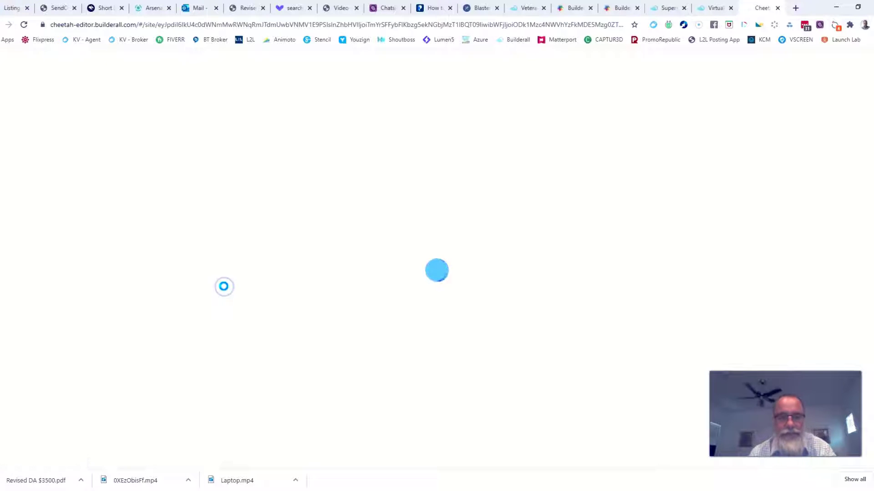
{"action": "left_click", "coordinate": [259, 248]}
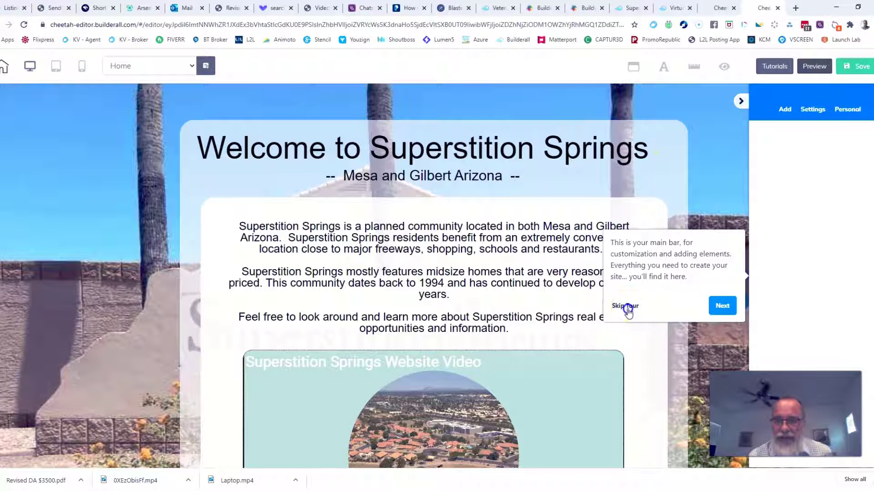
{"action": "left_click", "coordinate": [621, 334]}
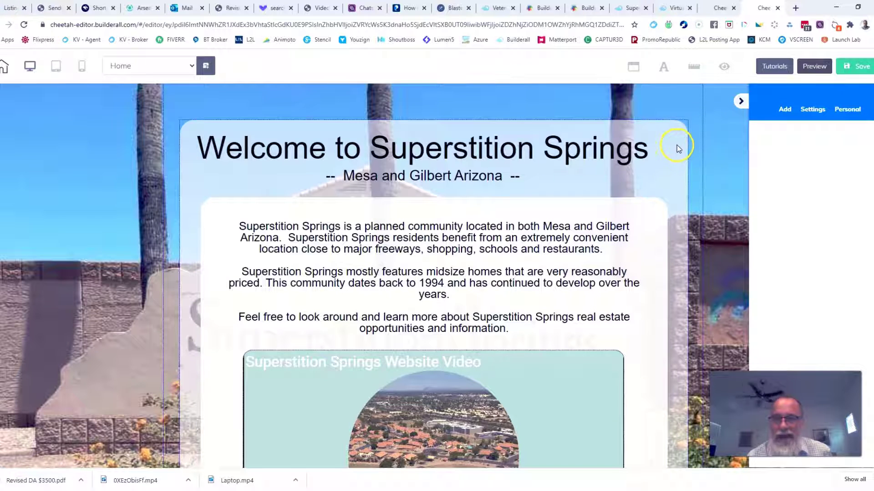
Move the translucent welcome box and its inner white box slightly, and center the welcome box horizontally in its panel.
{"action": "mouse_move", "coordinate": [678, 149]}
{"action": "left_mouse_down"}
{"action": "mouse_move", "coordinate": [671, 141]}
{"action": "mouse_move", "coordinate": [687, 142]}
{"action": "mouse_move", "coordinate": [671, 140]}
{"action": "mouse_move", "coordinate": [671, 148]}
{"action": "mouse_move", "coordinate": [674, 140]}
{"action": "left_mouse_up"}
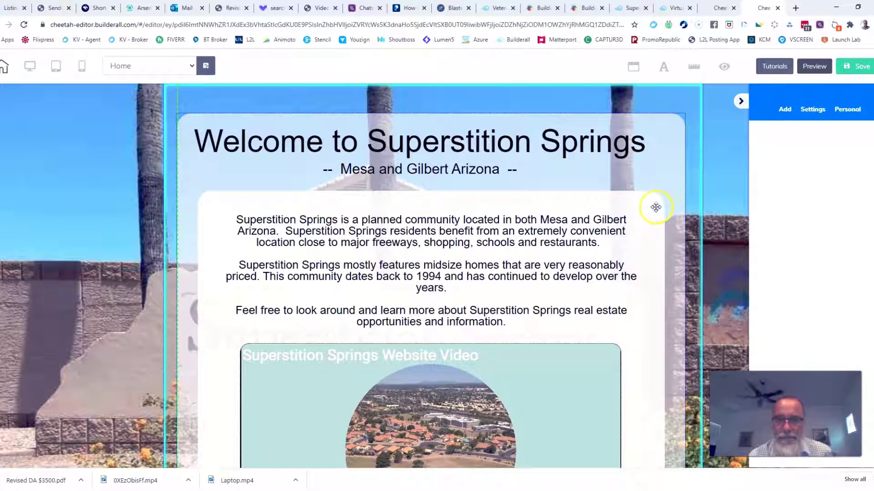
{"action": "mouse_move", "coordinate": [655, 206]}
{"action": "left_mouse_down"}
{"action": "mouse_move", "coordinate": [643, 205]}
{"action": "mouse_move", "coordinate": [653, 208]}
{"action": "left_mouse_up"}
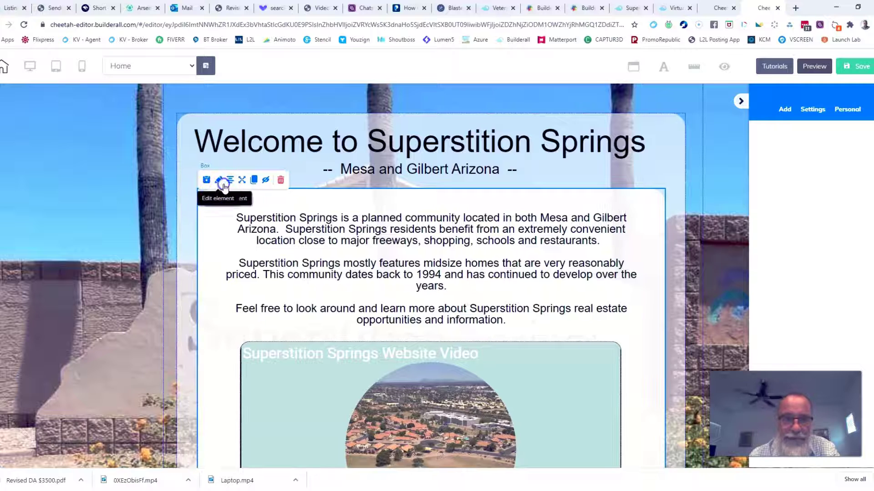
{"action": "left_click", "coordinate": [678, 131]}
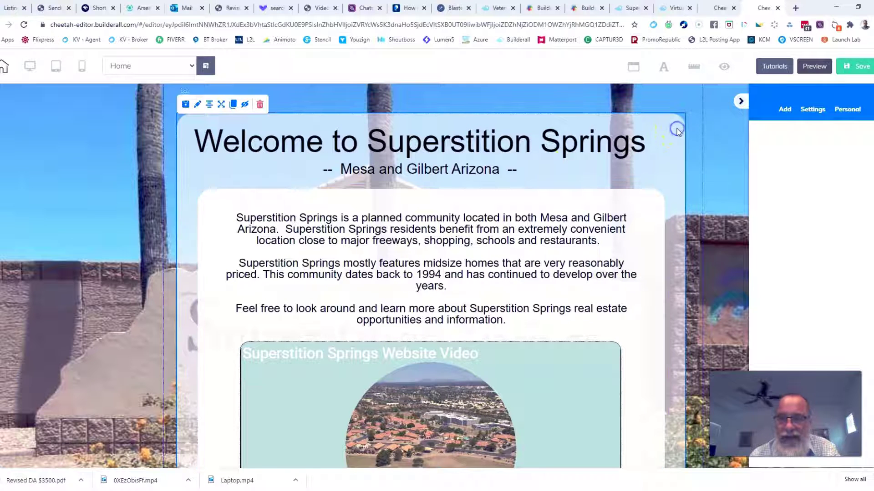
{"action": "left_click", "coordinate": [209, 106]}
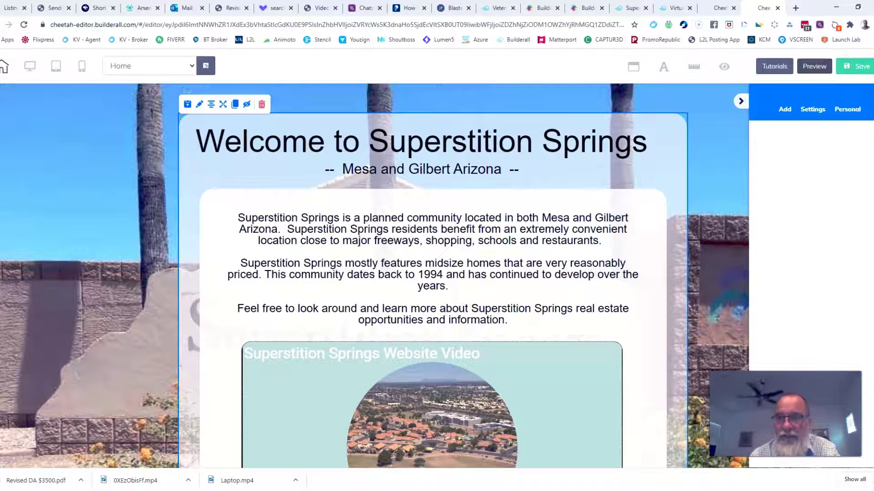
Save and publish the Superstition Springs site, and close its page editor.
{"action": "left_click", "coordinate": [859, 65]}
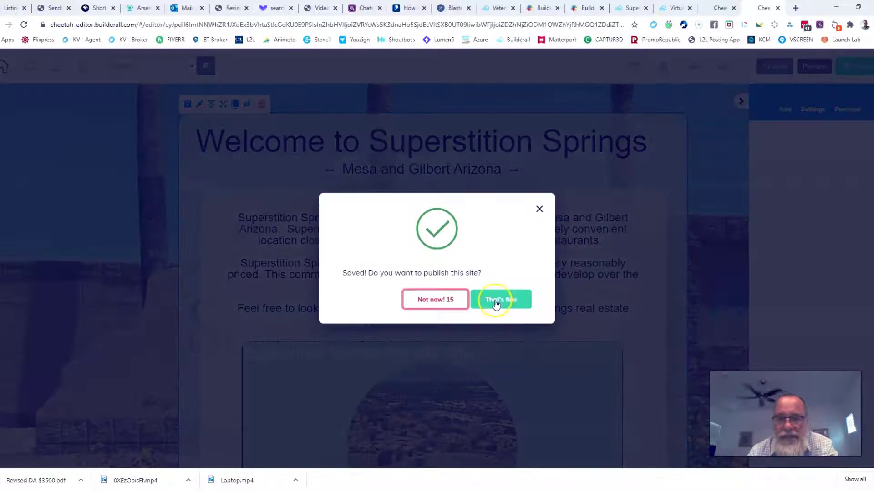
{"action": "left_click", "coordinate": [495, 301]}
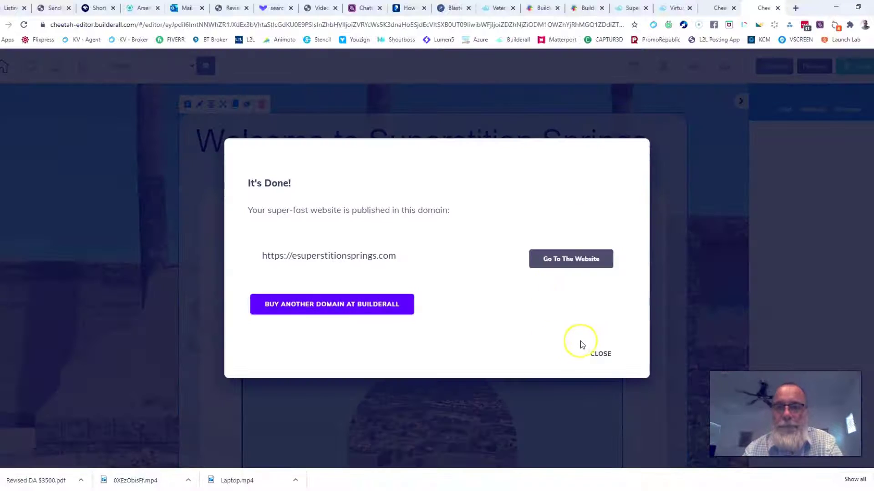
{"action": "left_click", "coordinate": [610, 352]}
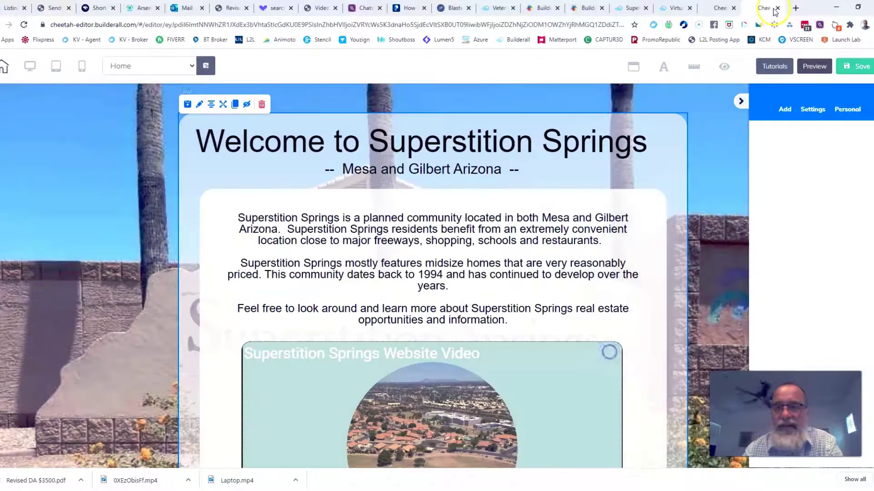
{"action": "left_click", "coordinate": [777, 8]}
{"action": "left_click", "coordinate": [495, 76]}
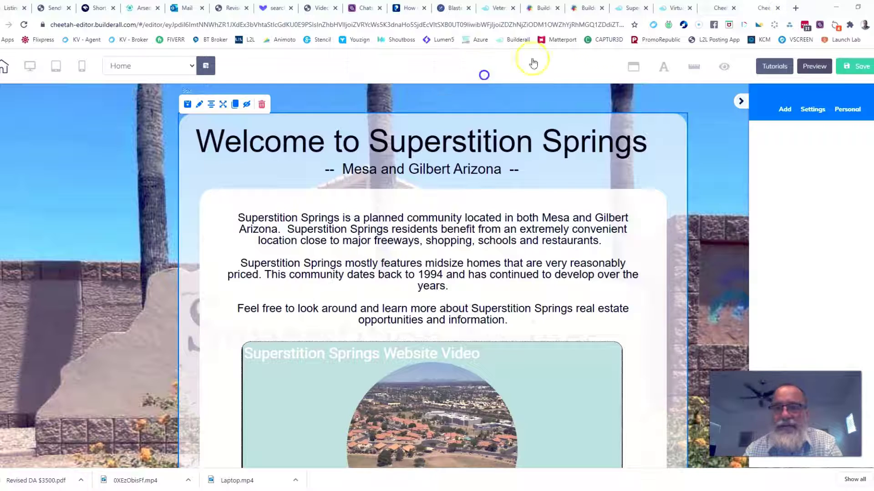
{"action": "left_click", "coordinate": [777, 9]}
Add a page to the Test Demo for Real Estate site with "Page 5" as its name, title and description.
{"action": "left_click", "coordinate": [62, 235]}
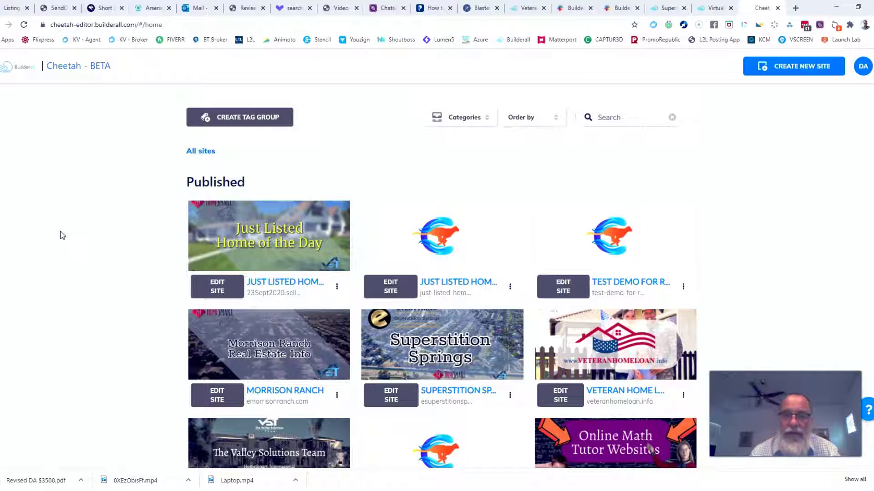
{"action": "left_click", "coordinate": [563, 286]}
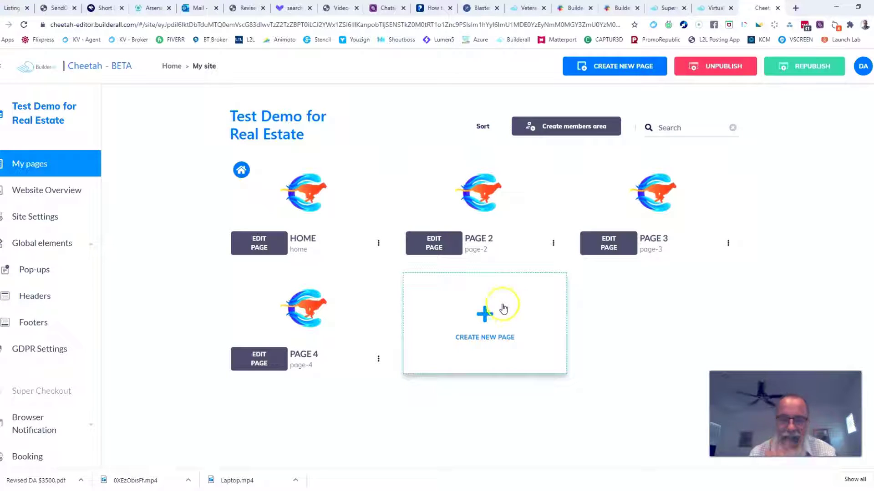
{"action": "left_click", "coordinate": [503, 310]}
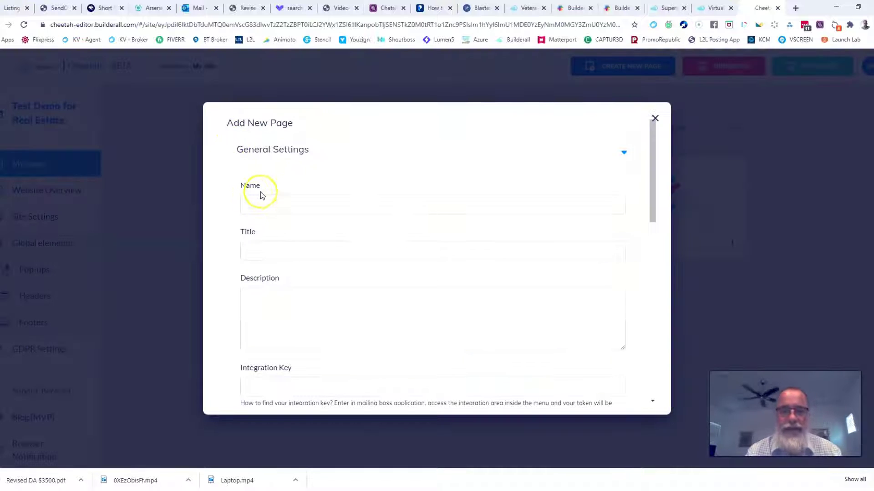
{"action": "left_click", "coordinate": [268, 206]}
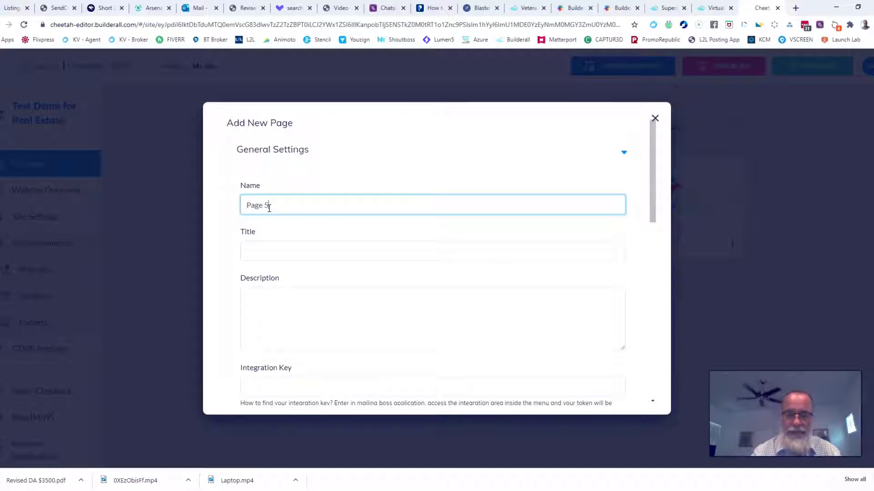
{"action": "left_click", "coordinate": [277, 244]}
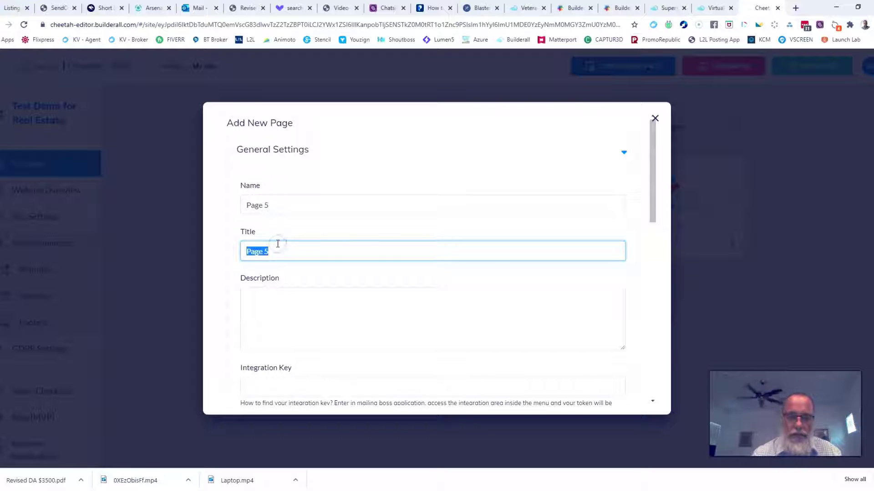
{"action": "left_click", "coordinate": [318, 302]}
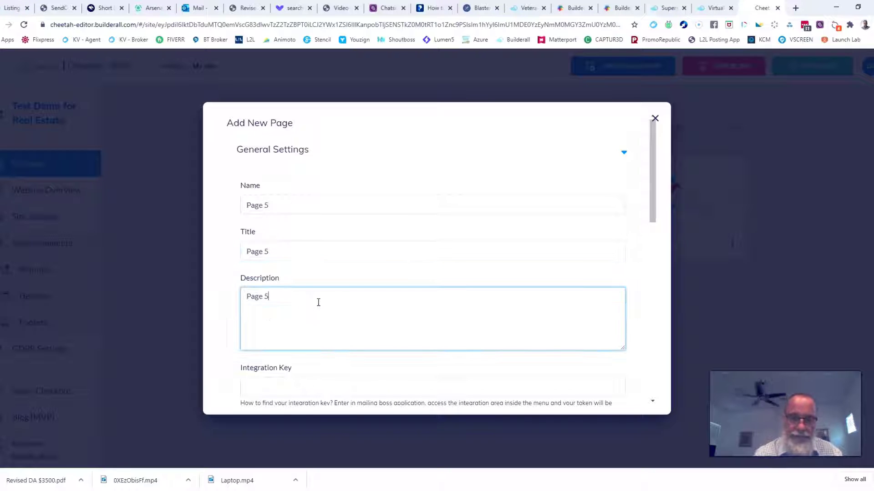
{"action": "scroll", "coordinate": [546, 287], "scroll_direction": "down", "scroll_amount": 10}
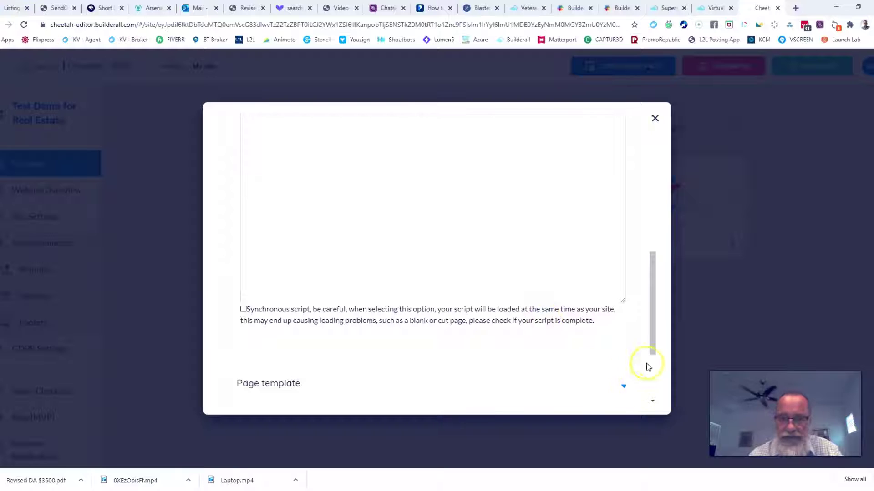
{"action": "scroll", "coordinate": [600, 374], "scroll_direction": "down", "scroll_amount": 3}
{"action": "left_click", "coordinate": [609, 388]}
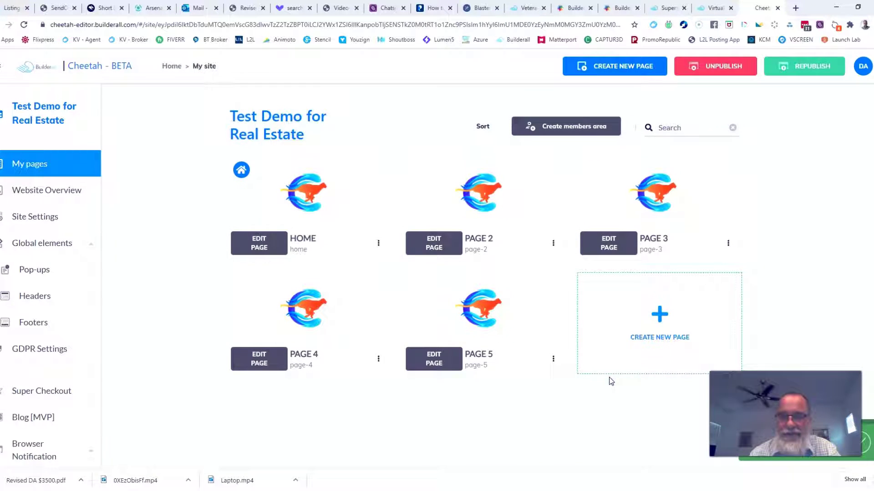
Open Page 5 in the page editor and add a blank panel to it.
{"action": "left_click", "coordinate": [440, 361]}
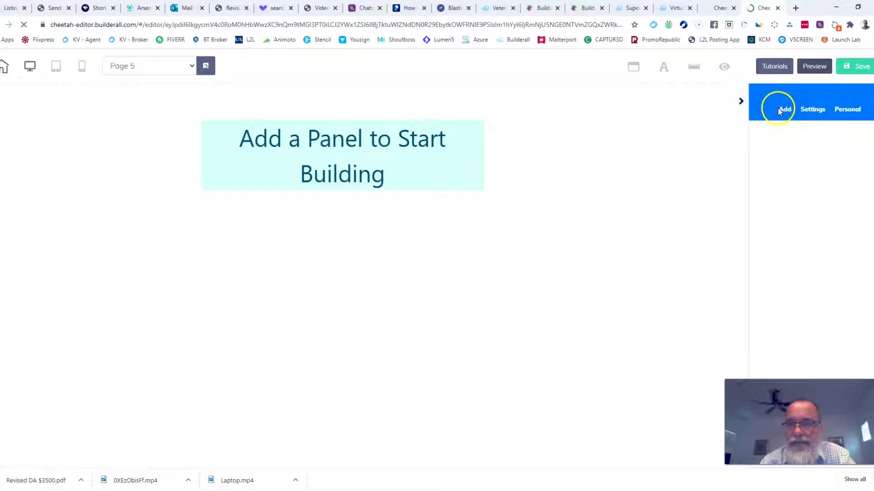
{"action": "left_click", "coordinate": [784, 110]}
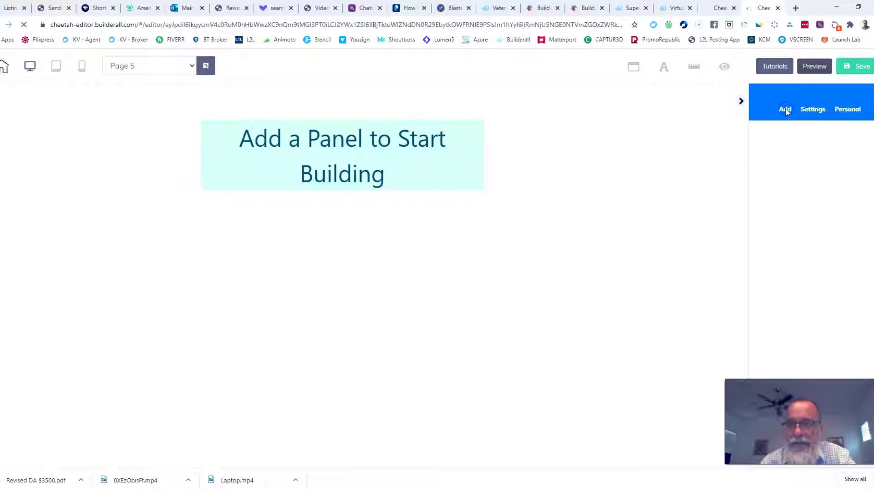
{"action": "left_click", "coordinate": [784, 112]}
{"action": "left_click", "coordinate": [792, 138]}
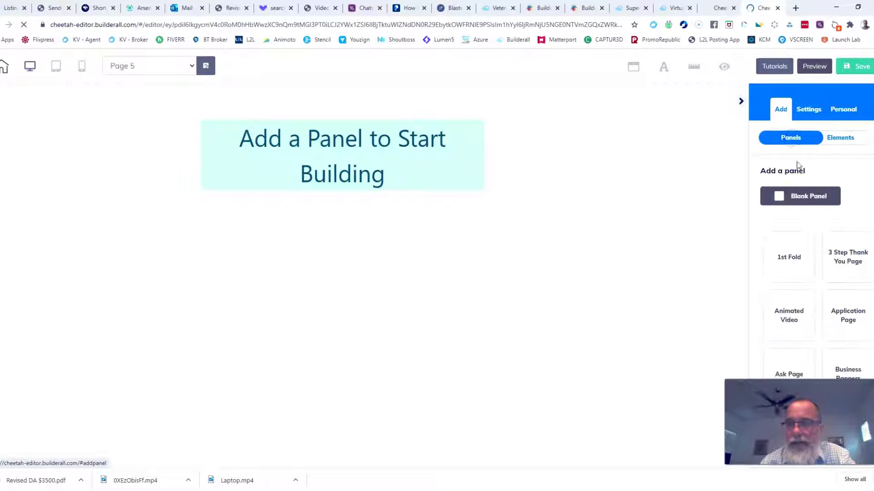
{"action": "left_click", "coordinate": [800, 202]}
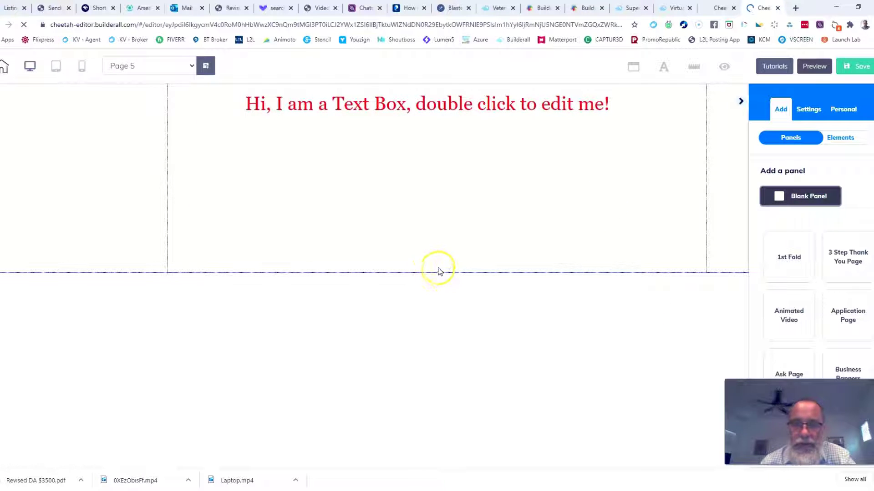
Extend the blank panel's lower edge down to the end of the visible page area and delete its placeholder text box.
{"action": "left_click", "coordinate": [437, 266]}
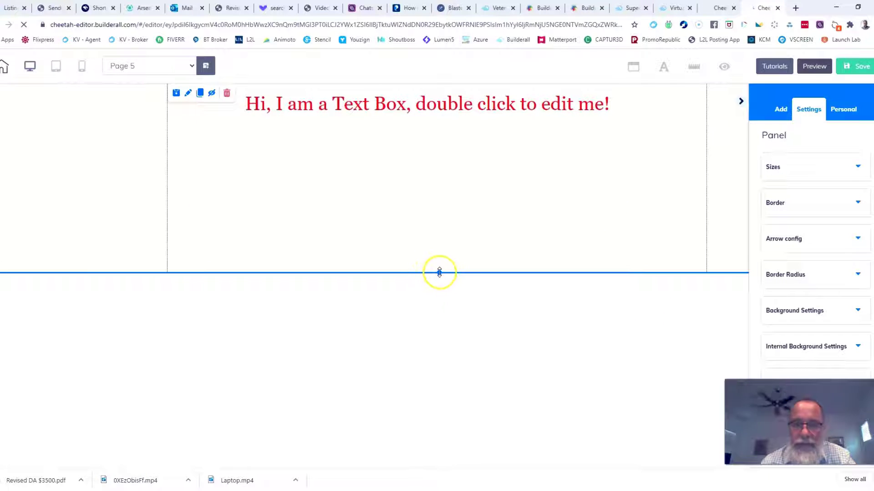
{"action": "left_click_drag", "start_coordinate": [439, 272], "coordinate": [439, 464]}
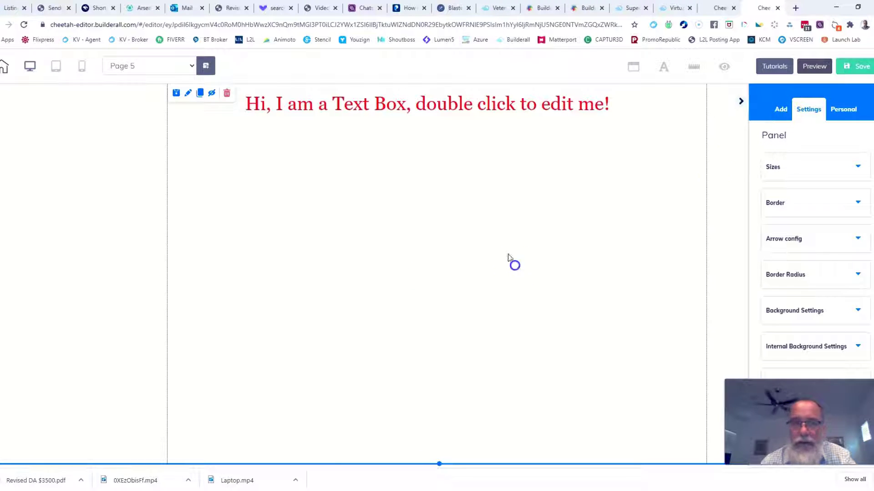
{"action": "left_click", "coordinate": [379, 109]}
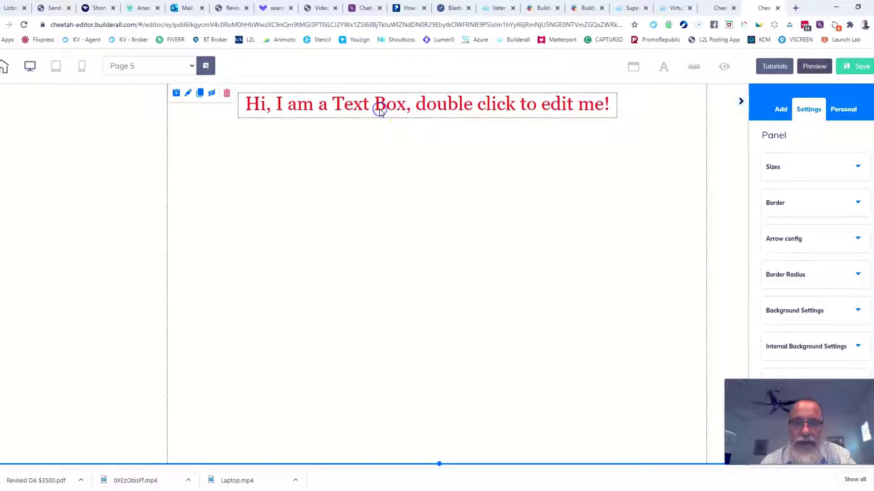
{"action": "left_click", "coordinate": [407, 118]}
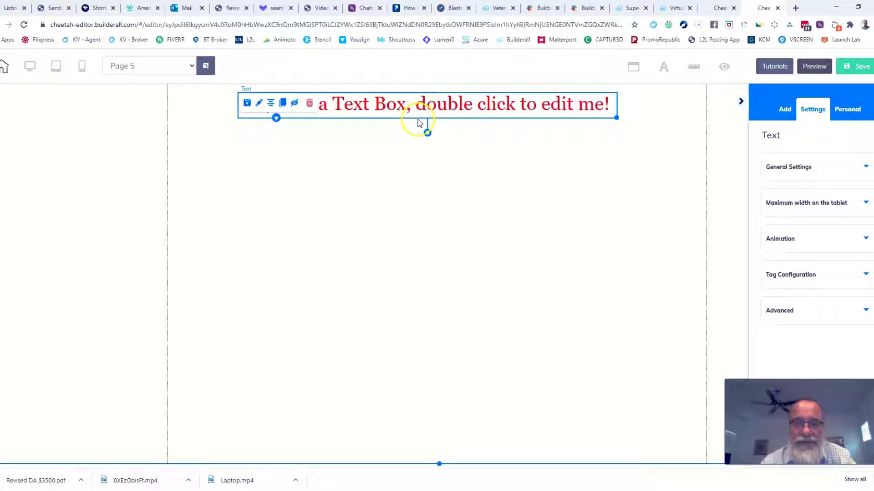
{"action": "left_click", "coordinate": [309, 104]}
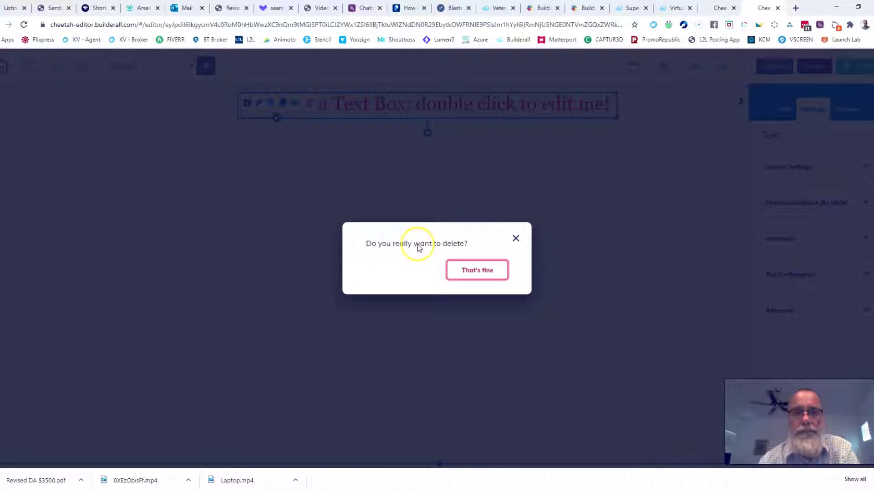
{"action": "left_click", "coordinate": [470, 270]}
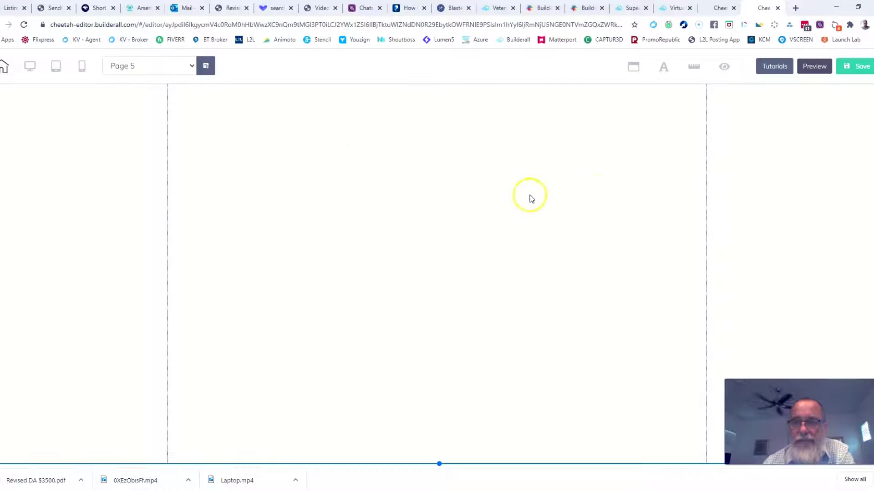
{"action": "left_click", "coordinate": [651, 190]}
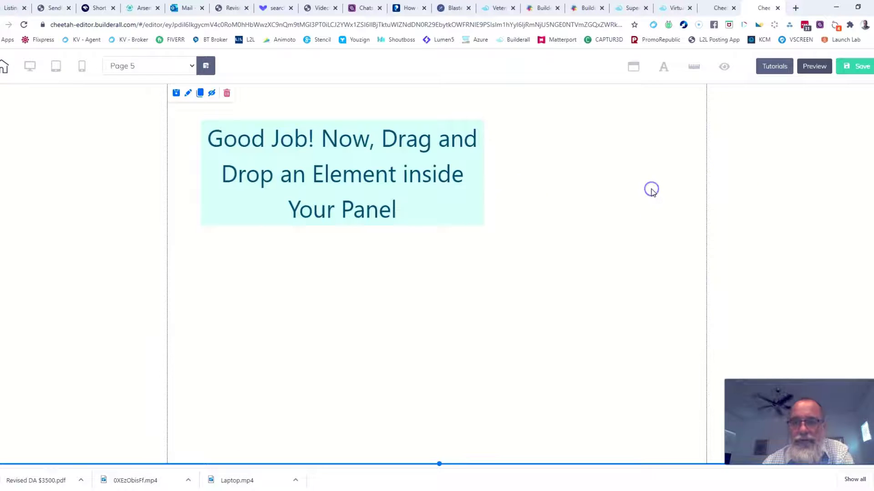
{"action": "left_click", "coordinate": [188, 93]}
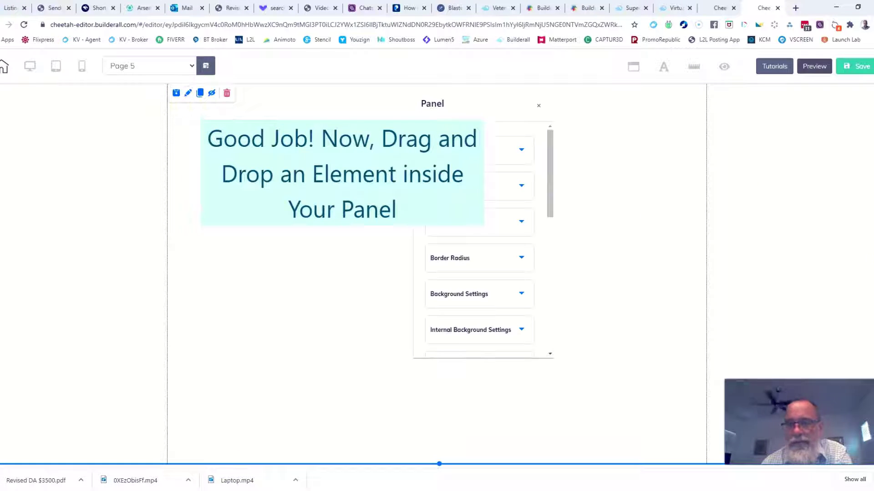
{"action": "left_click", "coordinate": [456, 158]}
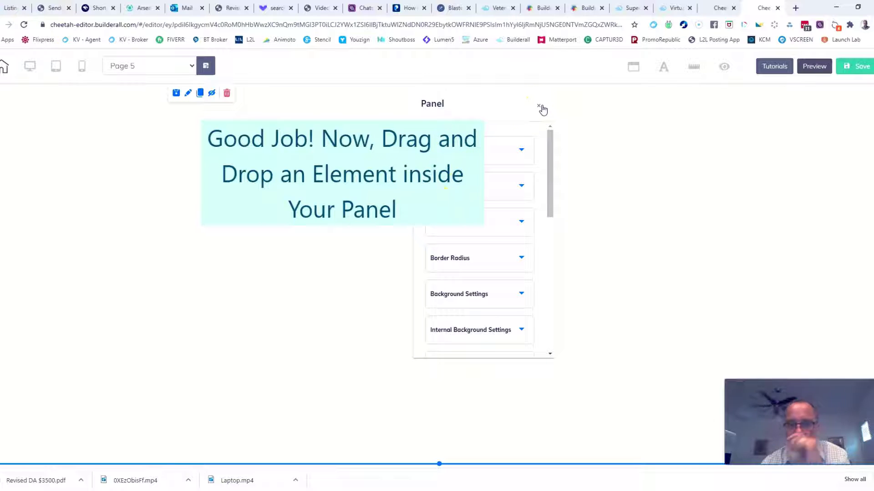
{"action": "left_click", "coordinate": [853, 112]}
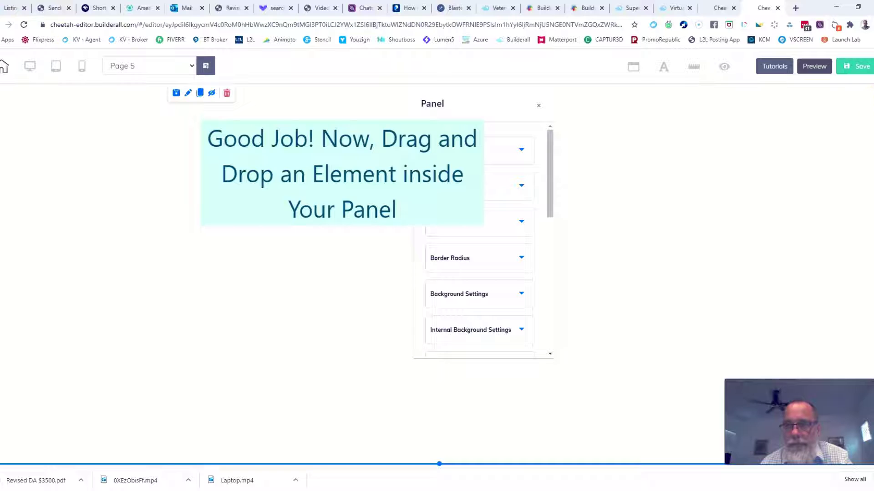
{"action": "left_click", "coordinate": [538, 106]}
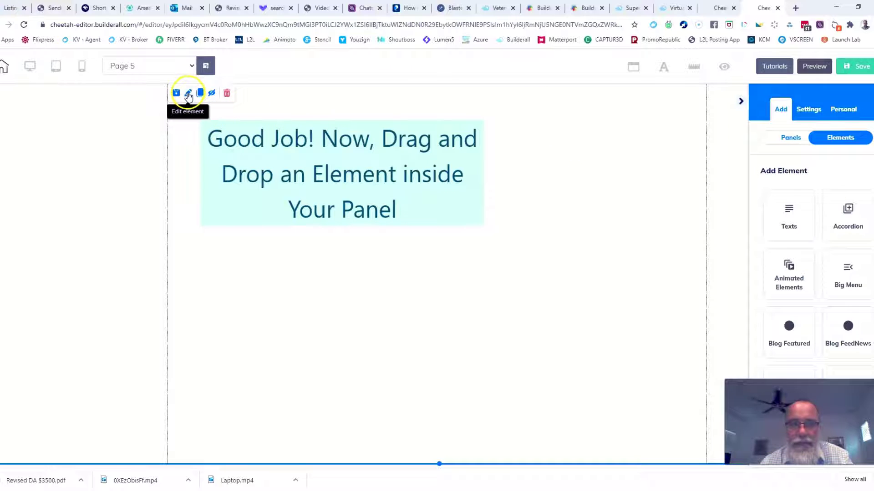
Set the "mountains tiny" picture from the user files as the blank panel's background image.
{"action": "left_click", "coordinate": [188, 94]}
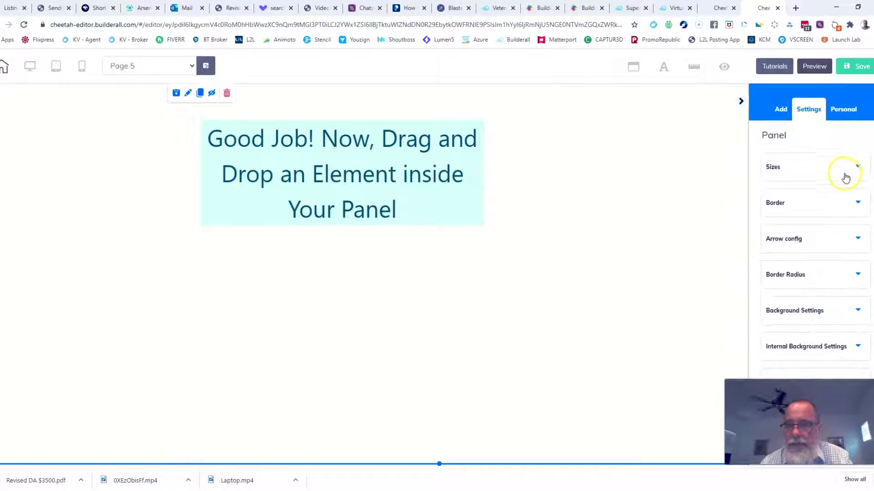
{"action": "scroll", "coordinate": [860, 228], "scroll_direction": "down", "scroll_amount": 2}
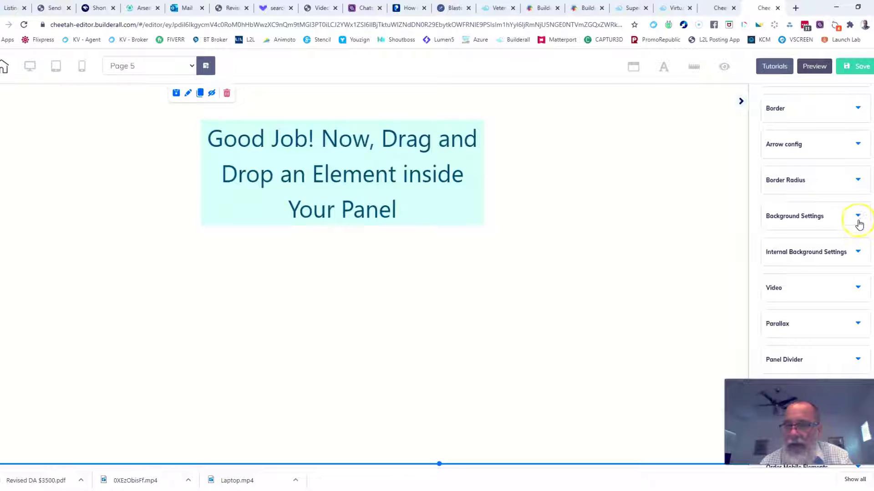
{"action": "left_click", "coordinate": [858, 218]}
{"action": "scroll", "coordinate": [819, 268], "scroll_direction": "down", "scroll_amount": 2}
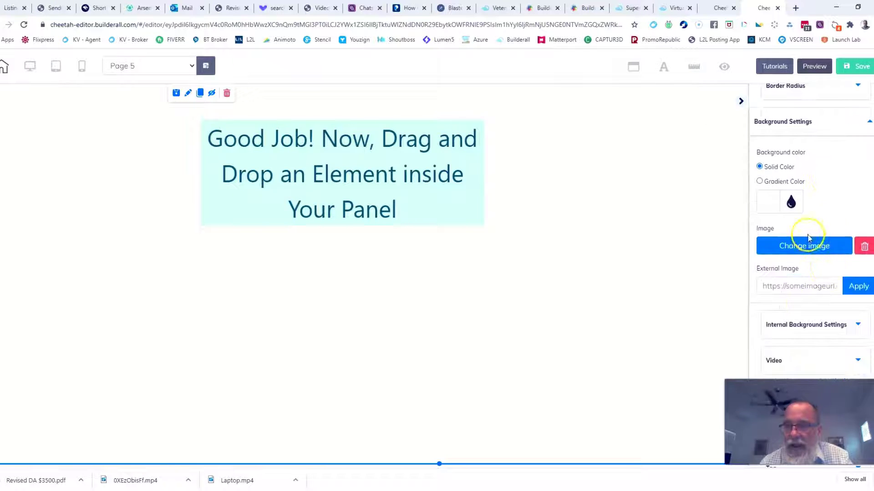
{"action": "left_click", "coordinate": [805, 246]}
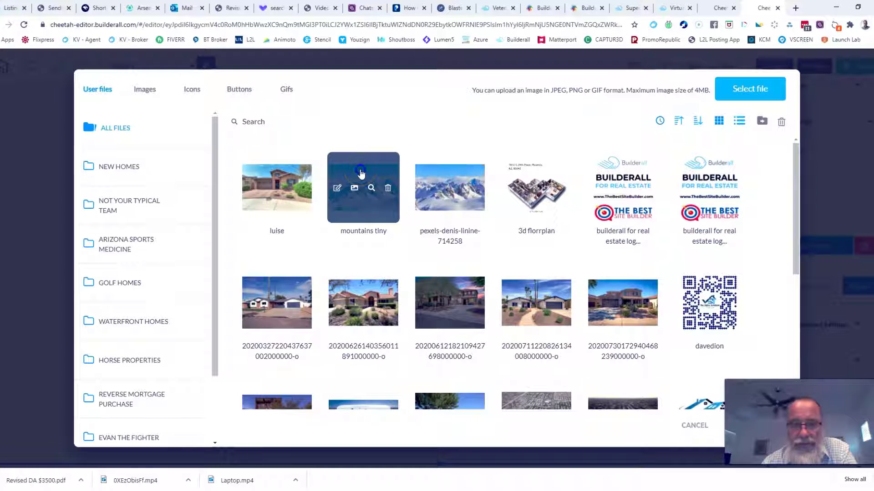
{"action": "left_click", "coordinate": [361, 174]}
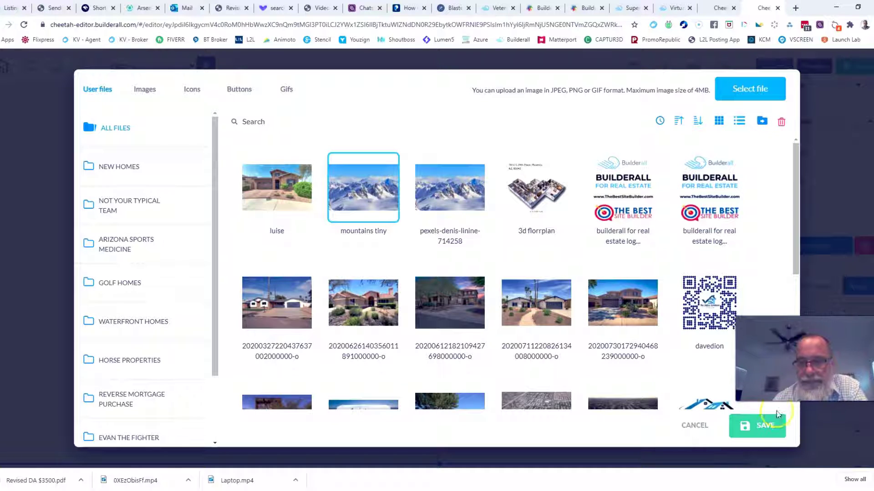
{"action": "left_click", "coordinate": [756, 426]}
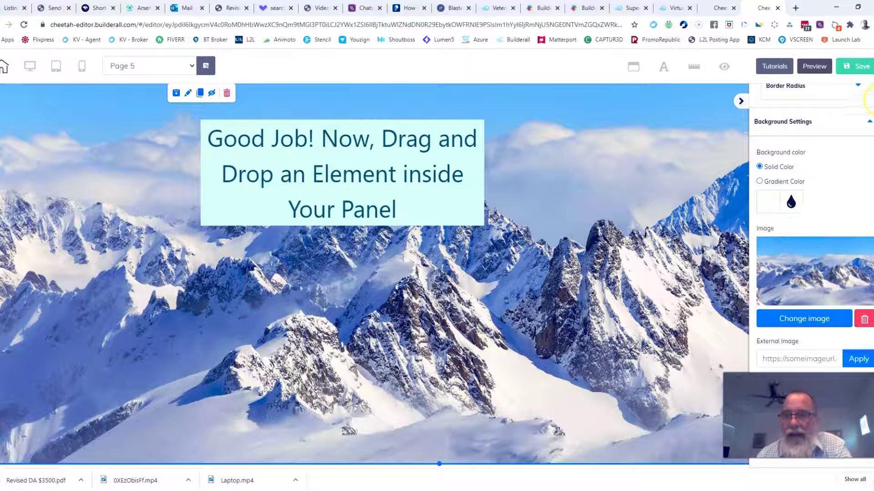
Add a Title H1 text element near the upper middle of the mountain panel.
{"action": "scroll", "coordinate": [810, 227], "scroll_direction": "up", "scroll_amount": 5}
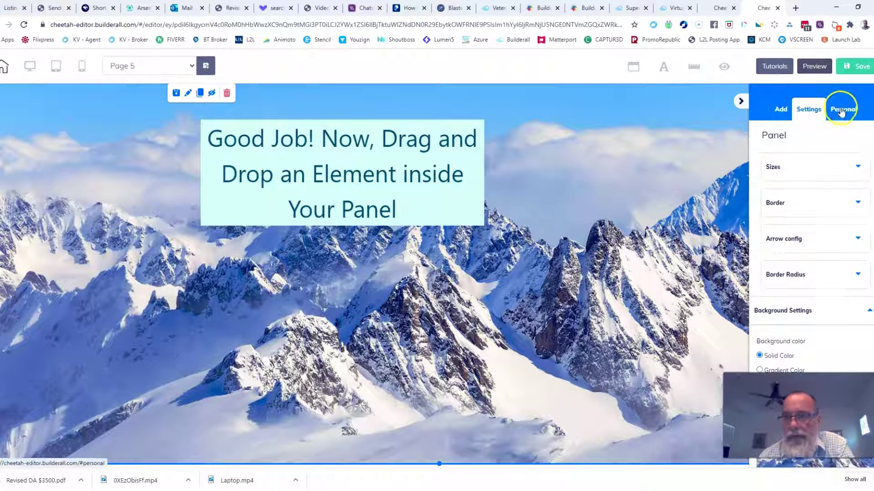
{"action": "left_click", "coordinate": [777, 111]}
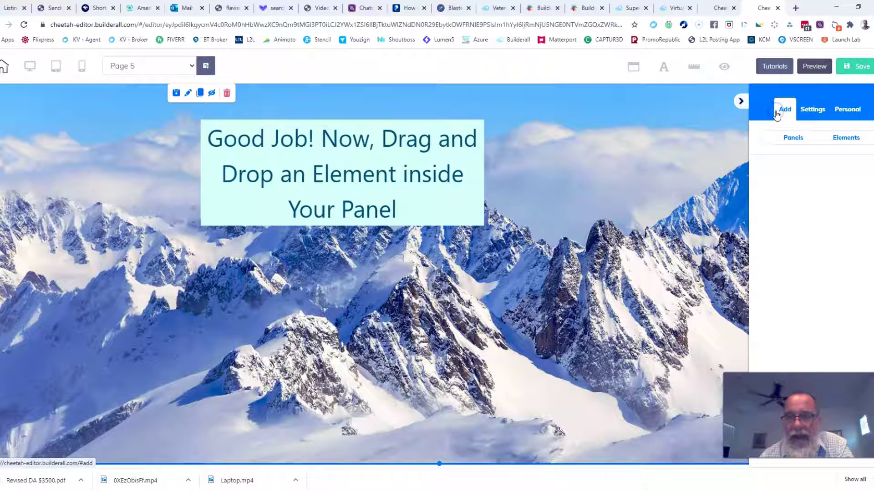
{"action": "left_click", "coordinate": [838, 144]}
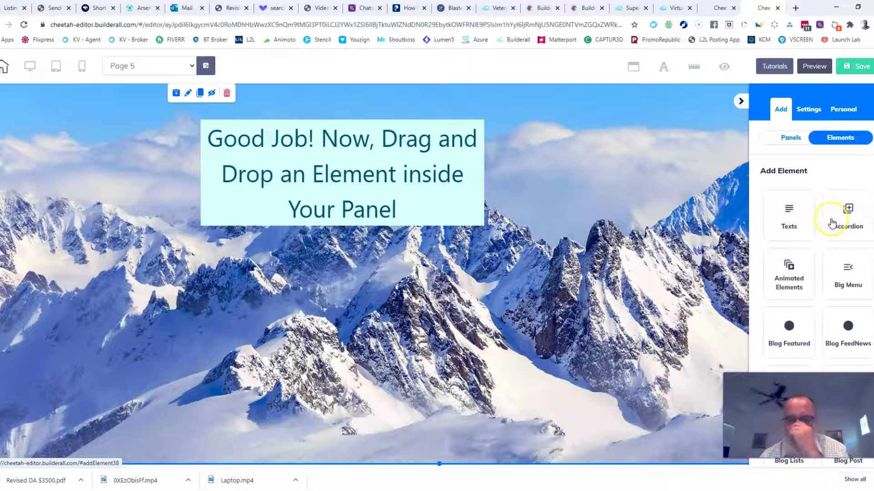
{"action": "left_click", "coordinate": [787, 211]}
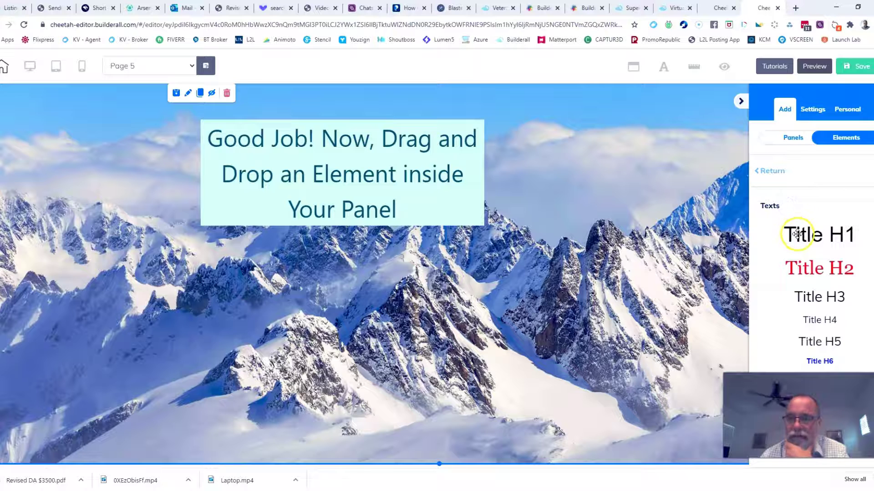
{"action": "left_click_drag", "start_coordinate": [796, 234], "coordinate": [400, 142]}
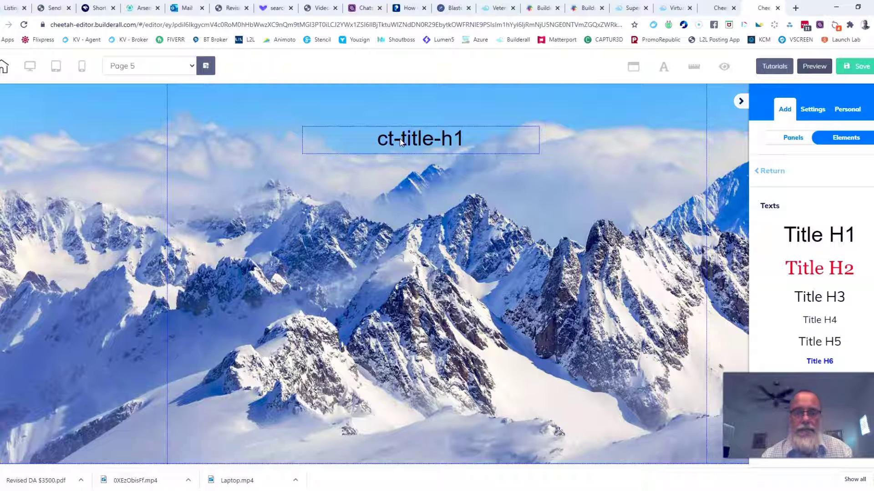
Replace the H1 title's text with "Type Some Text" and move the title slightly higher in the panel.
{"action": "left_click", "coordinate": [400, 142]}
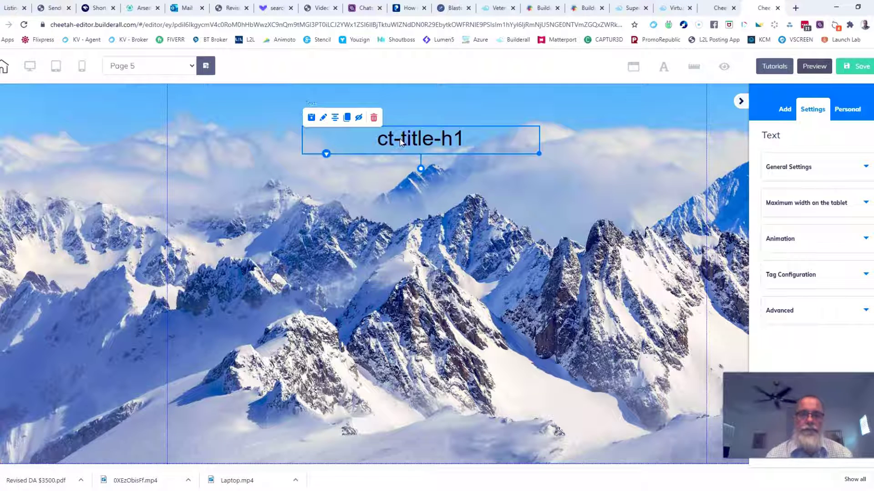
{"action": "double_click", "coordinate": [417, 142]}
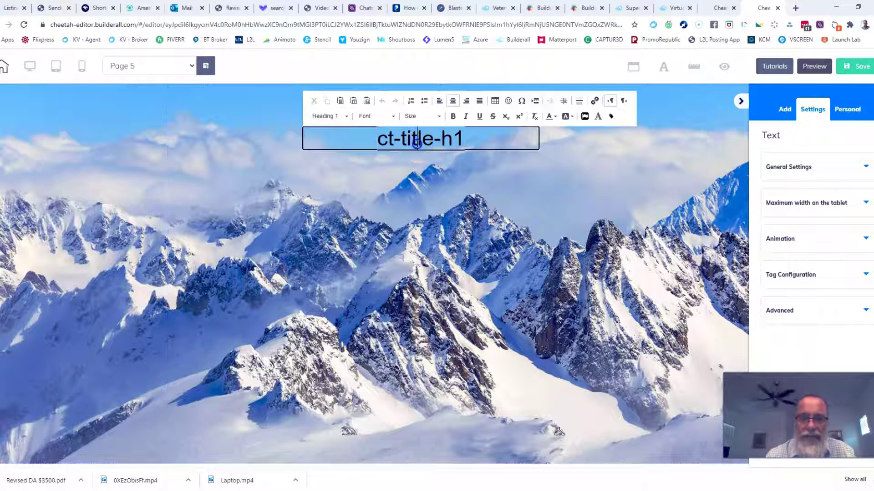
{"action": "triple_click", "coordinate": [417, 142]}
{"action": "type", "text": "Ty"}
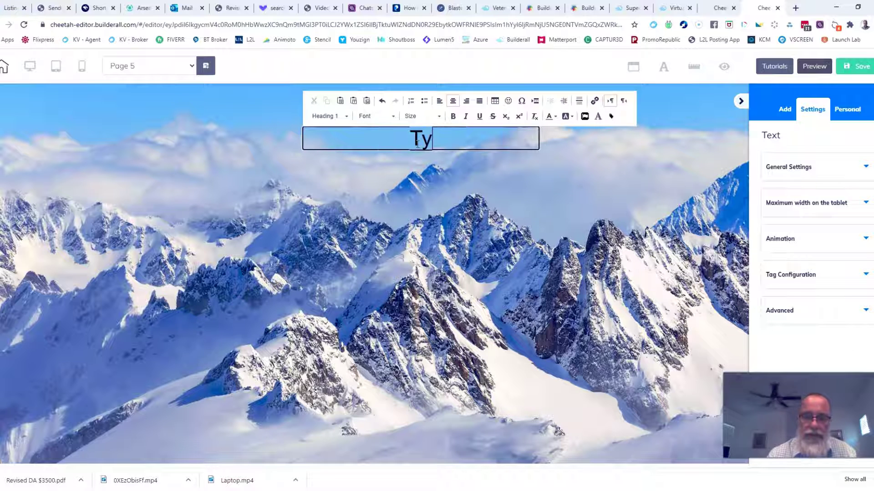
{"action": "type", "text": "pe Some Text"}
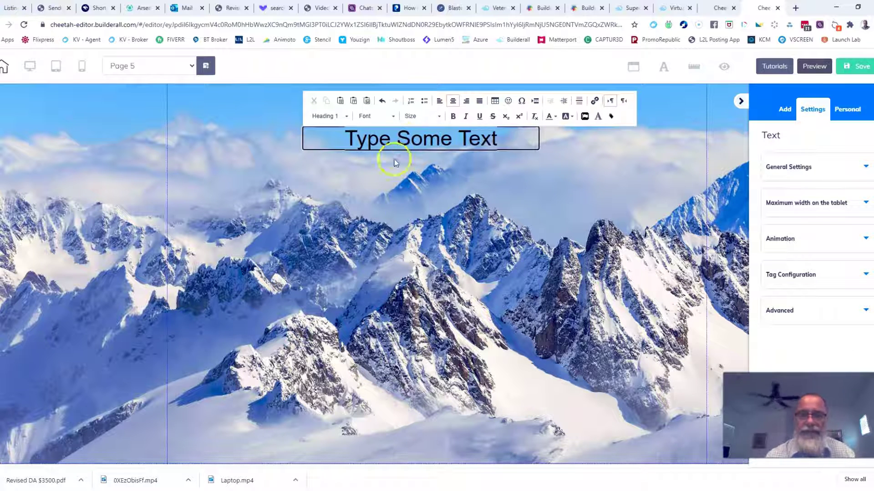
{"action": "left_click", "coordinate": [408, 208]}
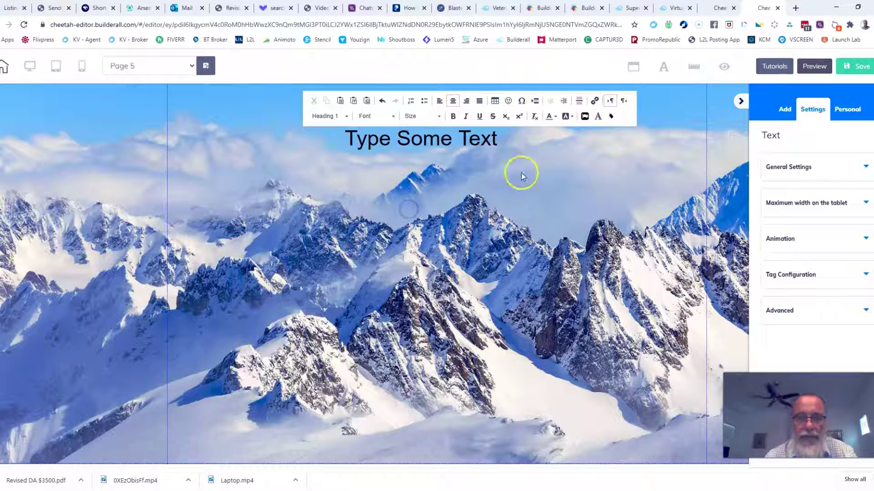
{"action": "left_click", "coordinate": [459, 132]}
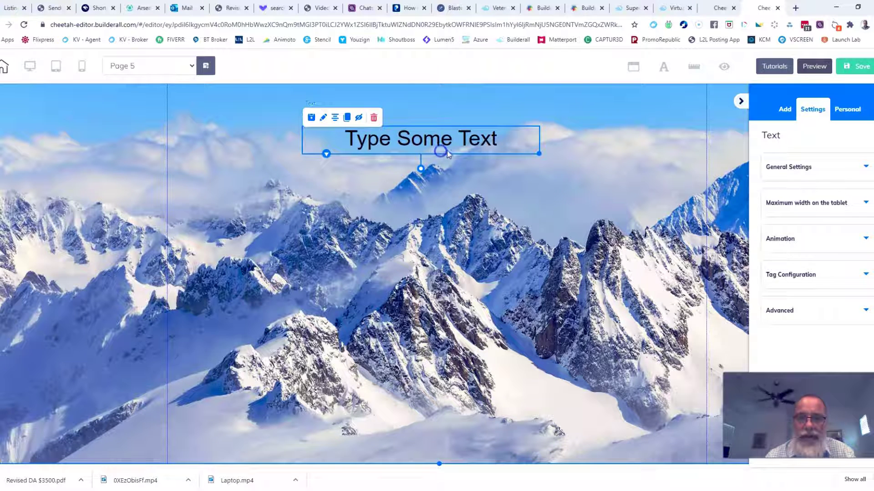
{"action": "left_click_drag", "start_coordinate": [464, 156], "coordinate": [462, 123]}
{"action": "left_click", "coordinate": [455, 263]}
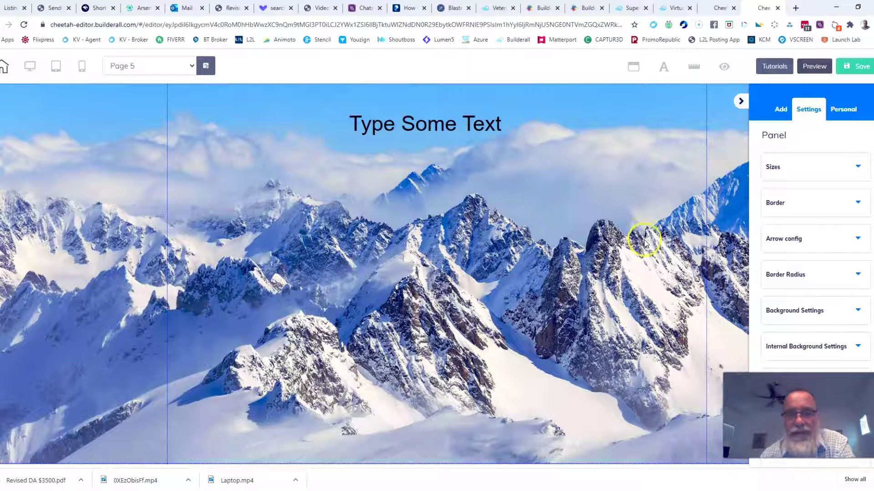
Add a Box element to the panel below the "Type Some Text" title.
{"action": "left_click", "coordinate": [779, 110]}
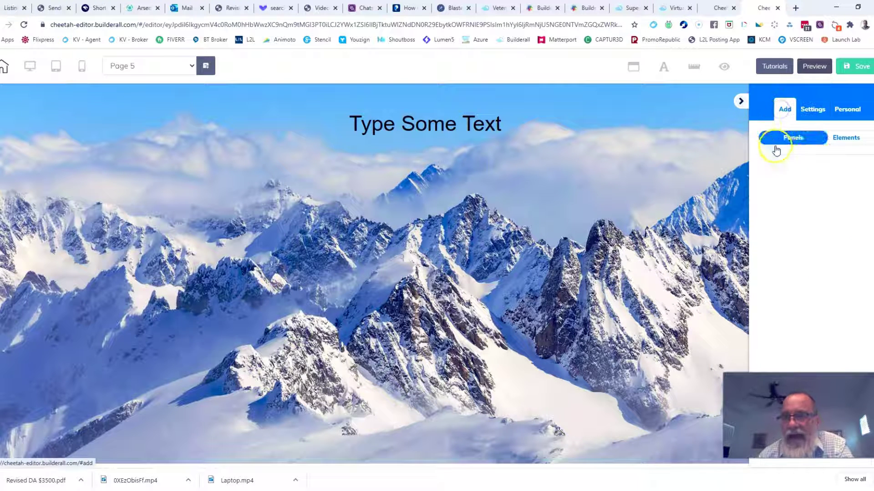
{"action": "left_click", "coordinate": [855, 144]}
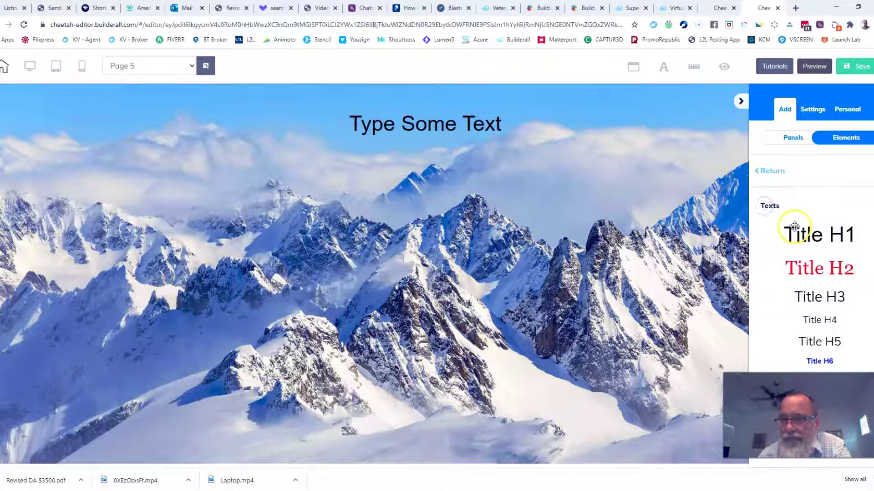
{"action": "left_click", "coordinate": [774, 172]}
{"action": "scroll", "coordinate": [823, 238], "scroll_direction": "down", "scroll_amount": 6}
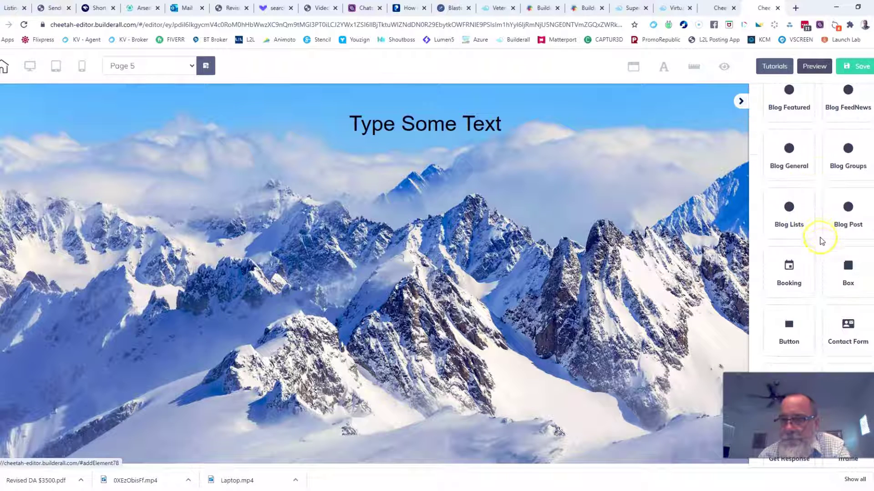
{"action": "left_click", "coordinate": [848, 217]}
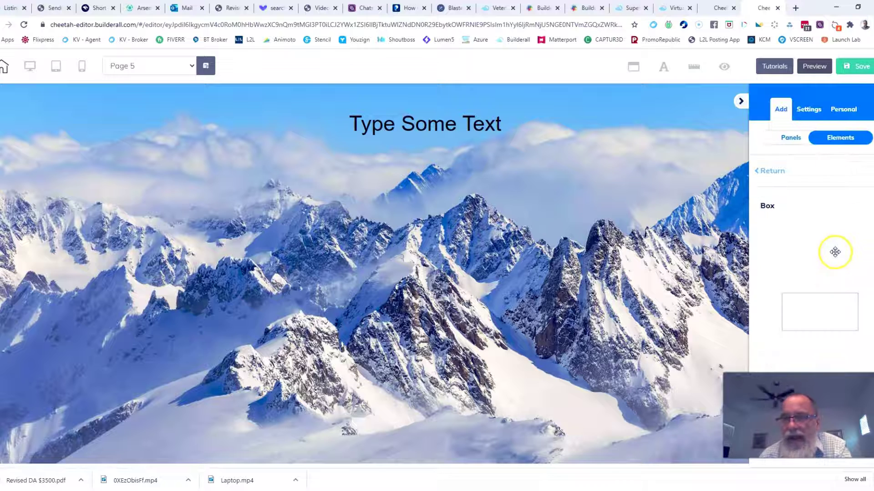
{"action": "left_click_drag", "start_coordinate": [834, 248], "coordinate": [382, 250]}
{"action": "left_click_drag", "start_coordinate": [326, 235], "coordinate": [334, 231]}
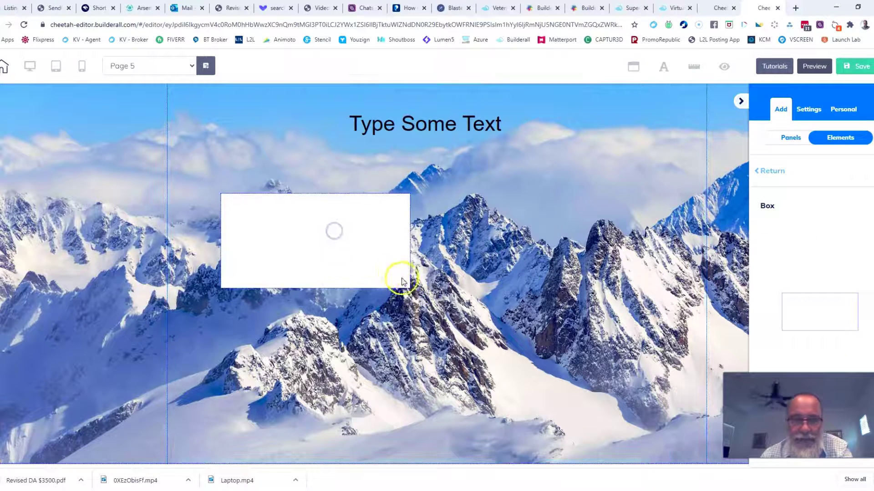
Enlarge the box to most of the content area's width and place the title inside it near its upper edge.
{"action": "left_click_drag", "start_coordinate": [410, 289], "coordinate": [680, 387]}
{"action": "left_click_drag", "start_coordinate": [534, 324], "coordinate": [523, 320]}
{"action": "left_click_drag", "start_coordinate": [437, 117], "coordinate": [436, 237]}
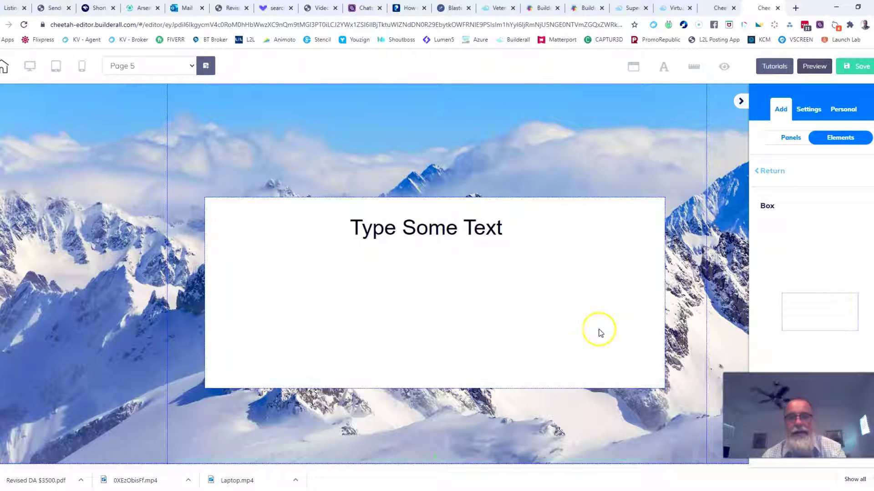
{"action": "left_click_drag", "start_coordinate": [599, 331], "coordinate": [611, 307]}
Center the title horizontally within the white box, and center the box horizontally in the panel.
{"action": "left_click", "coordinate": [455, 211]}
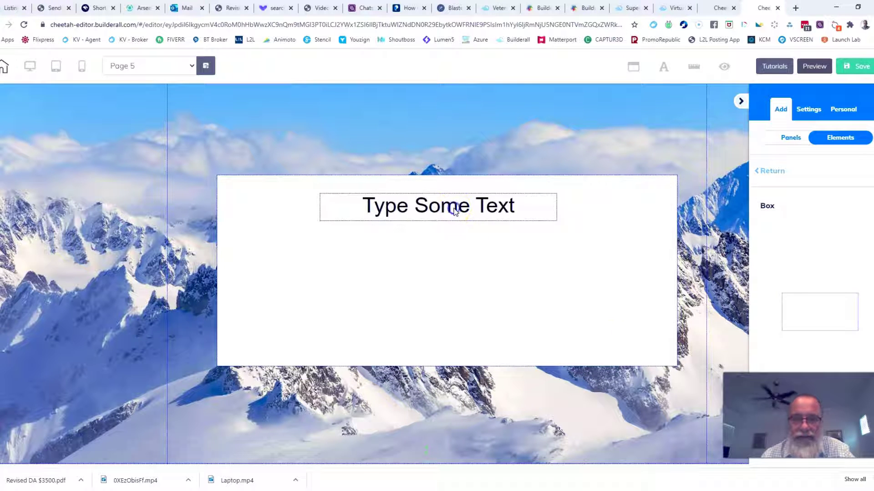
{"action": "left_click", "coordinate": [352, 187]}
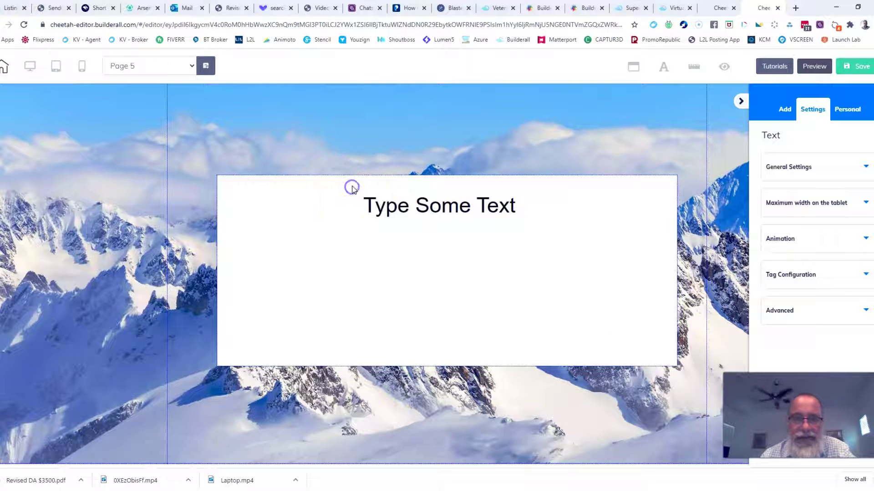
{"action": "left_click", "coordinate": [422, 209]}
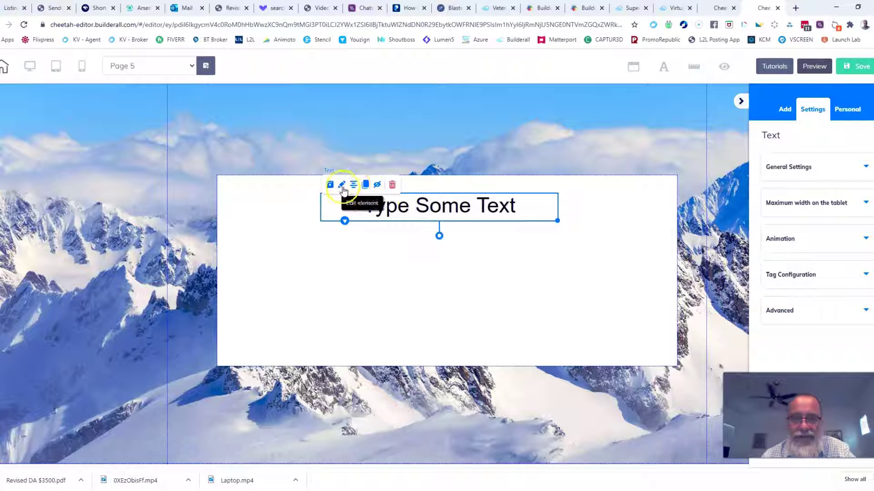
{"action": "left_click", "coordinate": [483, 297]}
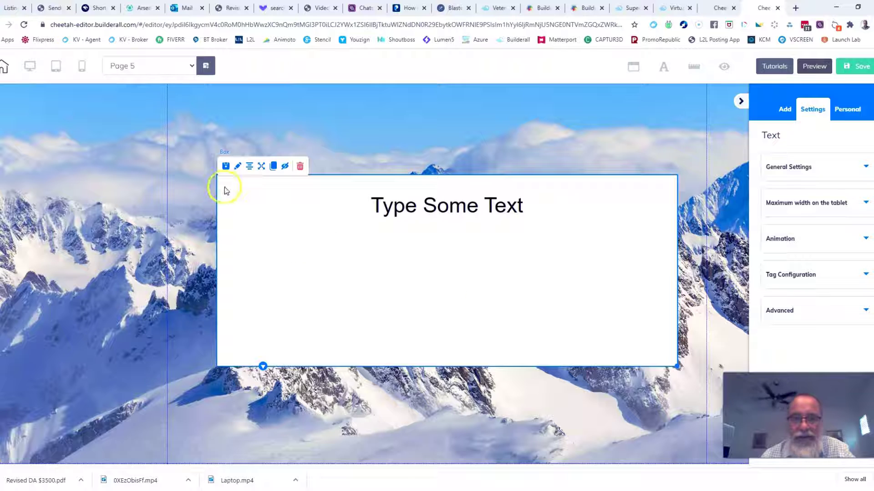
{"action": "left_click", "coordinate": [249, 166]}
{"action": "left_click", "coordinate": [521, 252]}
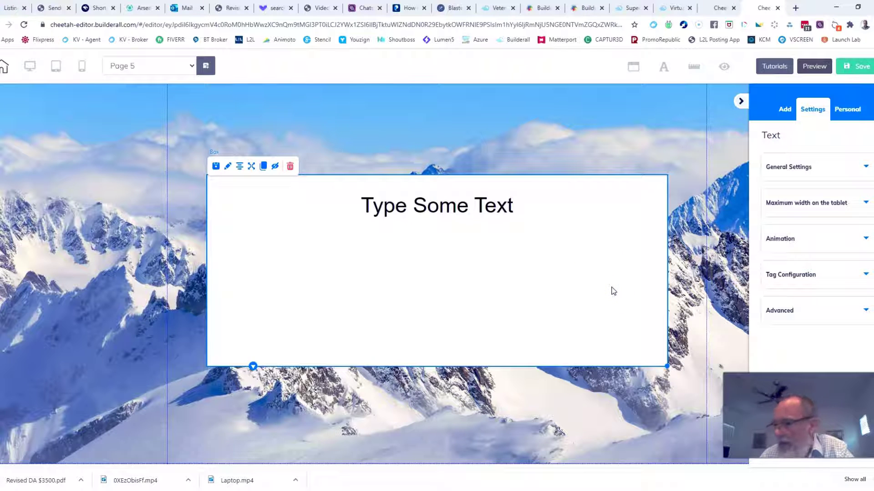
Open the solid background color picker in the white box's background settings.
{"action": "left_click", "coordinate": [228, 166]}
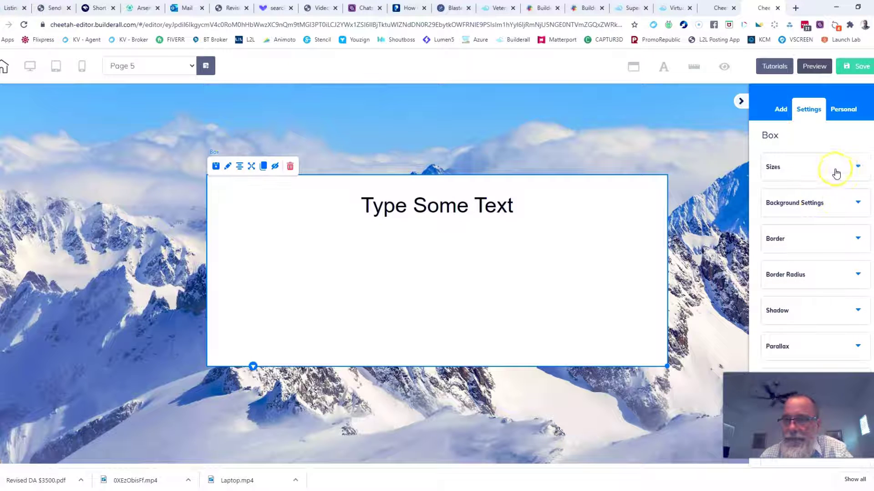
{"action": "scroll", "coordinate": [849, 193], "scroll_direction": "down", "scroll_amount": 1}
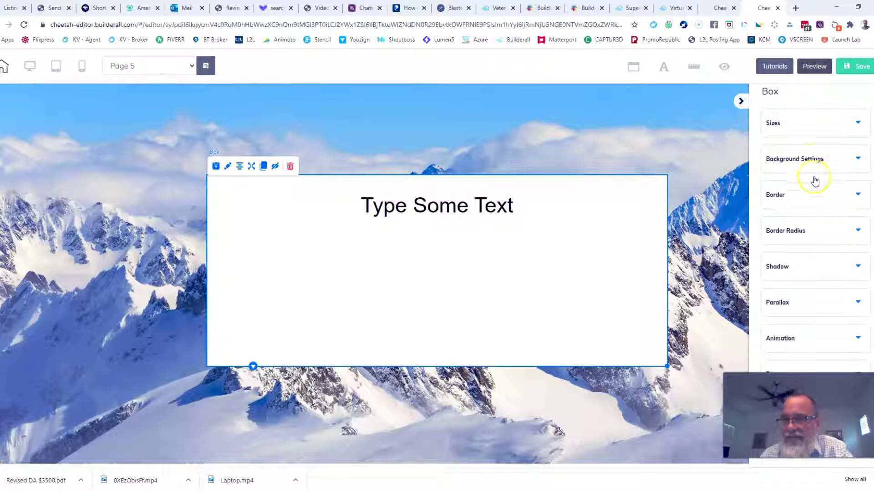
{"action": "left_click", "coordinate": [858, 160]}
{"action": "scroll", "coordinate": [844, 201], "scroll_direction": "down", "scroll_amount": 3}
{"action": "scroll", "coordinate": [797, 160], "scroll_direction": "up", "scroll_amount": 1}
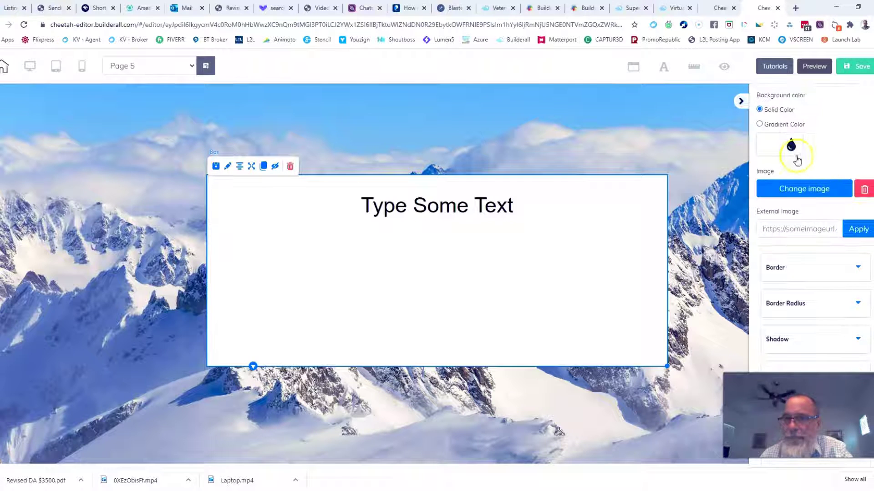
{"action": "left_click", "coordinate": [766, 146]}
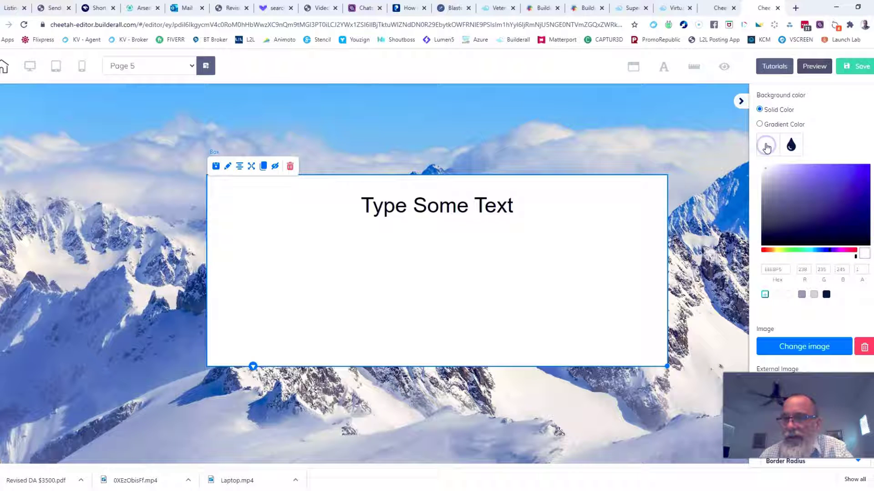
Try a muted red and a teal as the box's solid background color.
{"action": "left_click", "coordinate": [811, 208]}
{"action": "left_click_drag", "start_coordinate": [811, 210], "coordinate": [758, 166]}
{"action": "left_click", "coordinate": [837, 251]}
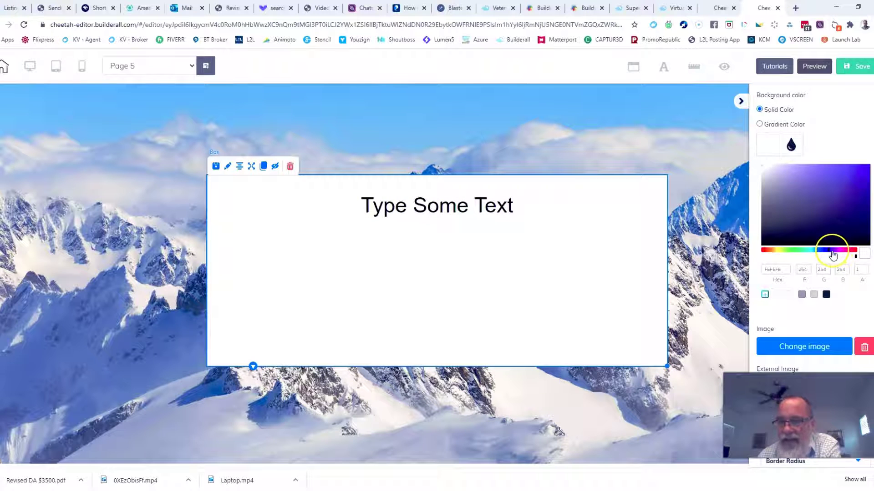
{"action": "left_click_drag", "start_coordinate": [828, 254], "coordinate": [767, 253]}
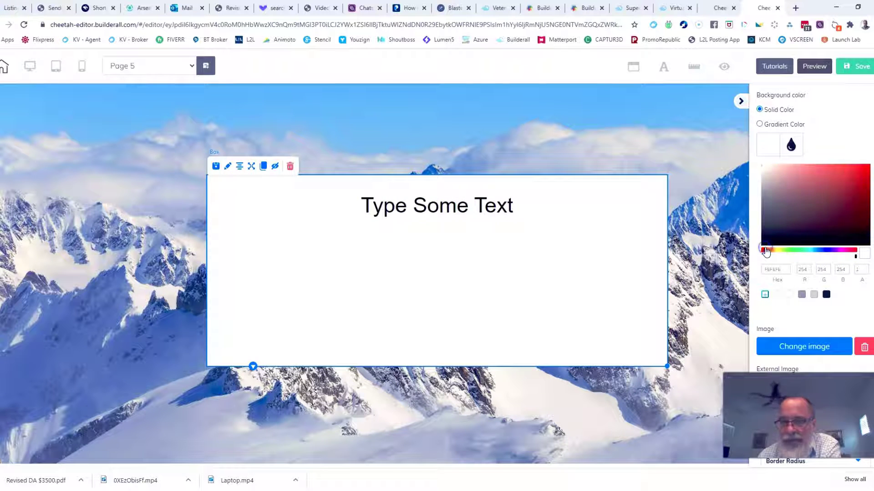
{"action": "left_click", "coordinate": [815, 199]}
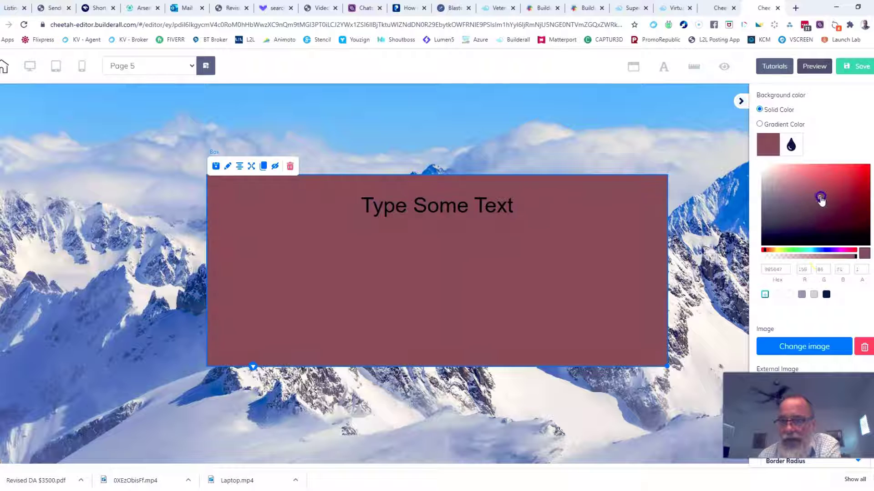
{"action": "left_click", "coordinate": [752, 263]}
{"action": "left_click_drag", "start_coordinate": [767, 254], "coordinate": [810, 255]}
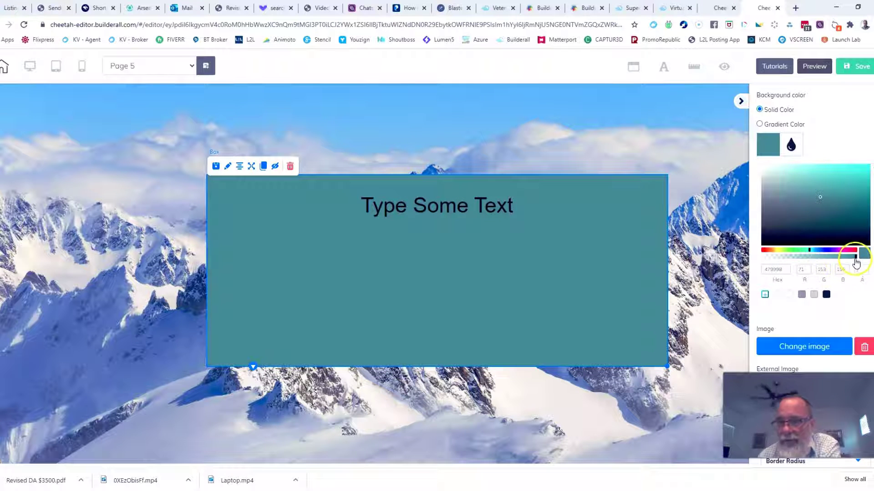
Lower the opacity of the box's background color to 0.77.
{"action": "left_click_drag", "start_coordinate": [853, 258], "coordinate": [834, 263]}
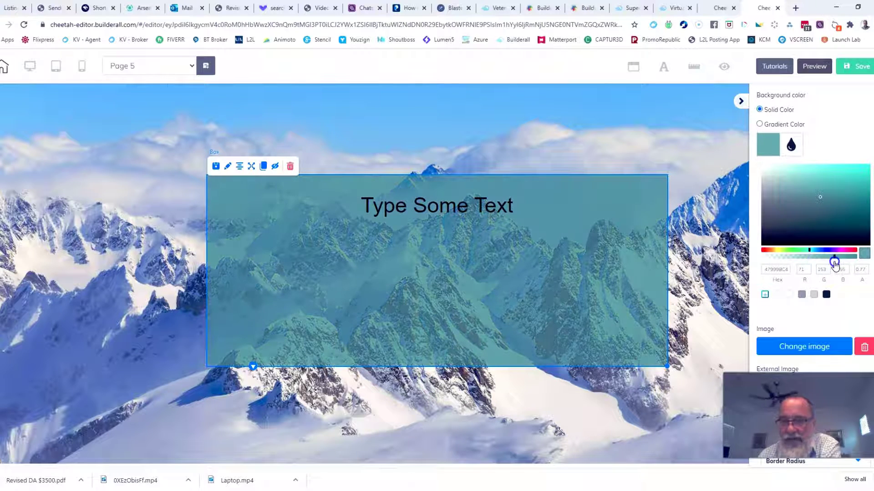
{"action": "left_click", "coordinate": [495, 248]}
{"action": "left_click", "coordinate": [739, 237]}
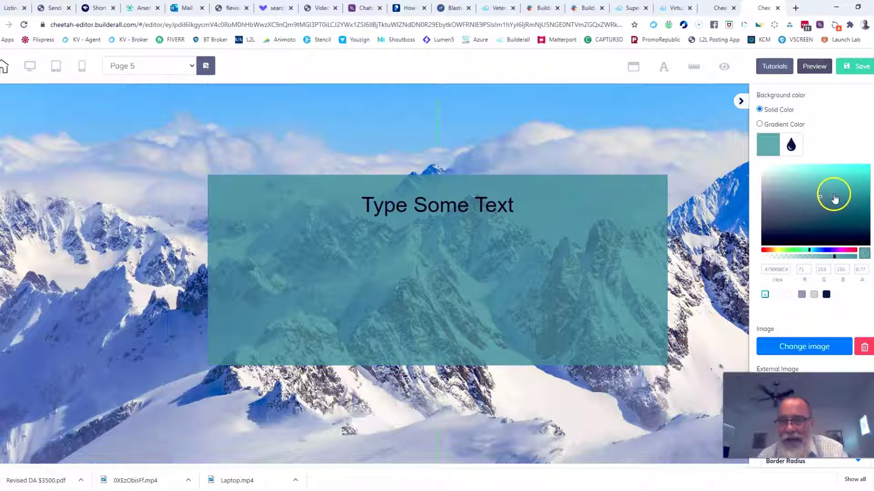
Try other solid background colors for the box, from white to slate and pale teal.
{"action": "left_click_drag", "start_coordinate": [817, 197], "coordinate": [749, 164]}
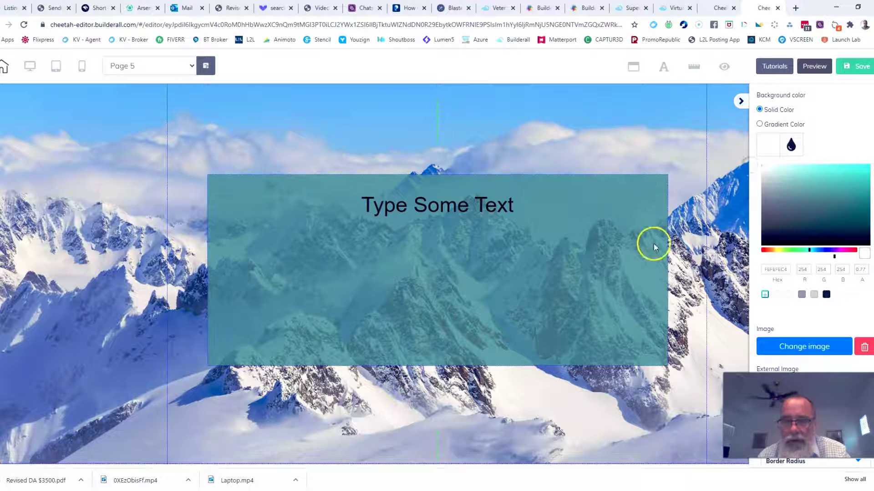
{"action": "left_click", "coordinate": [796, 215]}
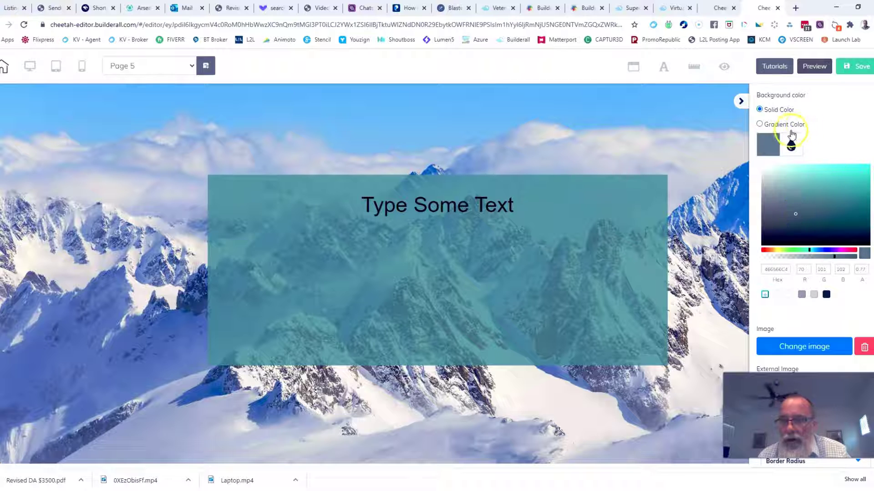
{"action": "left_click", "coordinate": [789, 216]}
{"action": "left_click_drag", "start_coordinate": [791, 210], "coordinate": [767, 192]}
{"action": "left_click", "coordinate": [799, 195]}
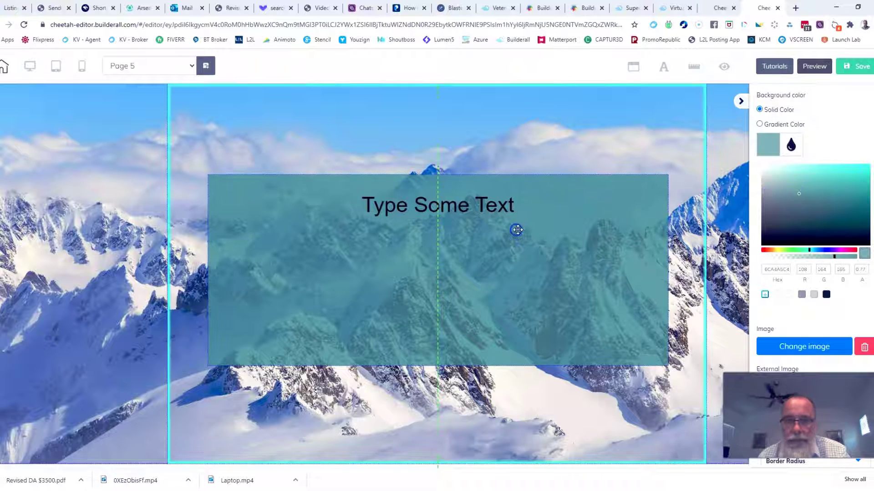
Reselect the box for editing and set its semi-transparent background color to white (255, 255, 255).
{"action": "left_click", "coordinate": [298, 267]}
{"action": "left_click", "coordinate": [277, 191]}
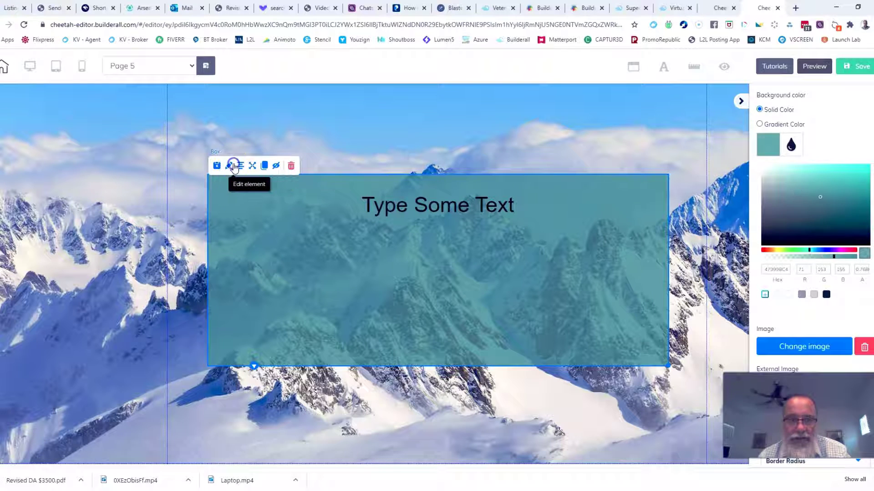
{"action": "left_click", "coordinate": [780, 188]}
{"action": "left_click_drag", "start_coordinate": [780, 188], "coordinate": [760, 164]}
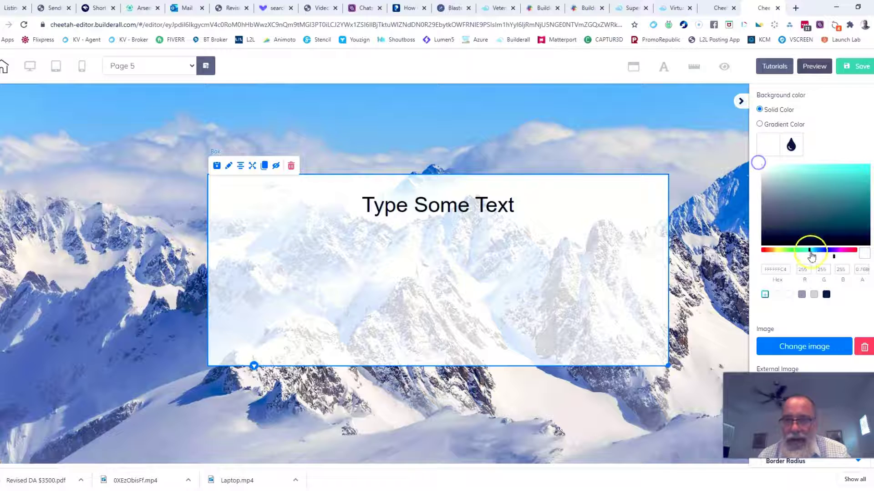
{"action": "left_click", "coordinate": [587, 219]}
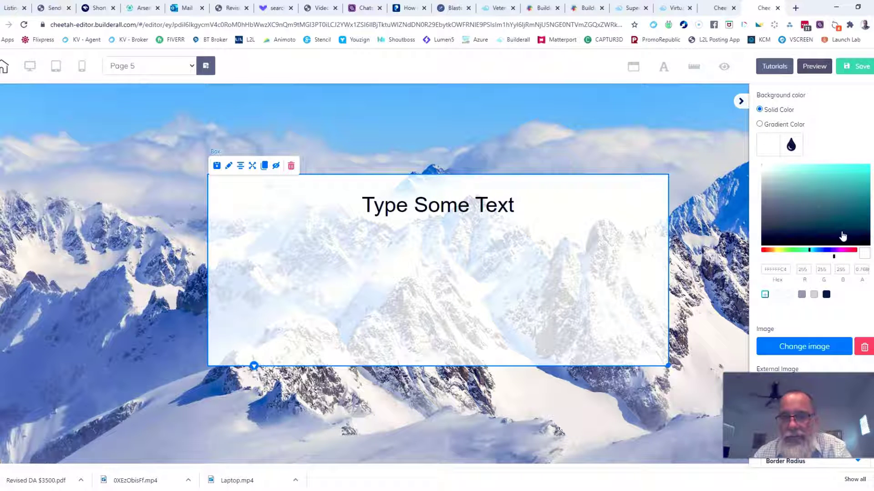
{"action": "left_click", "coordinate": [659, 149]}
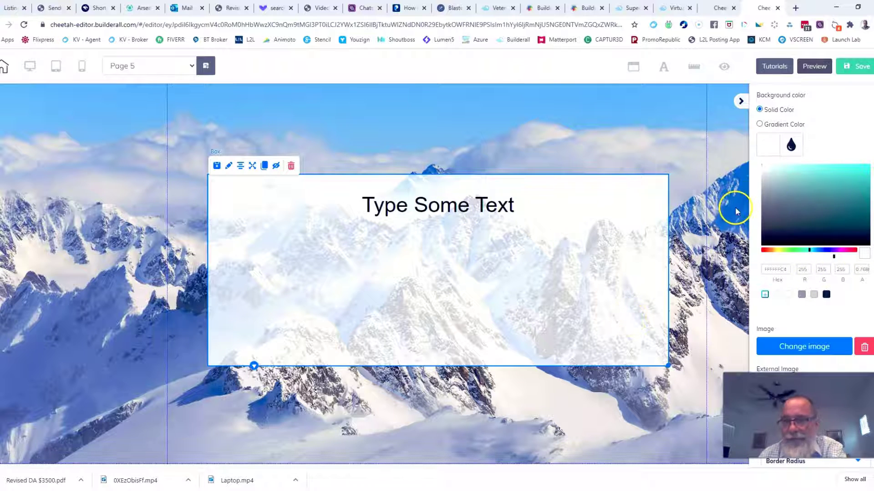
Give the box a solid border with a border size of 2.
{"action": "scroll", "coordinate": [832, 162], "scroll_direction": "up", "scroll_amount": 2}
{"action": "scroll", "coordinate": [832, 161], "scroll_direction": "up", "scroll_amount": 1}
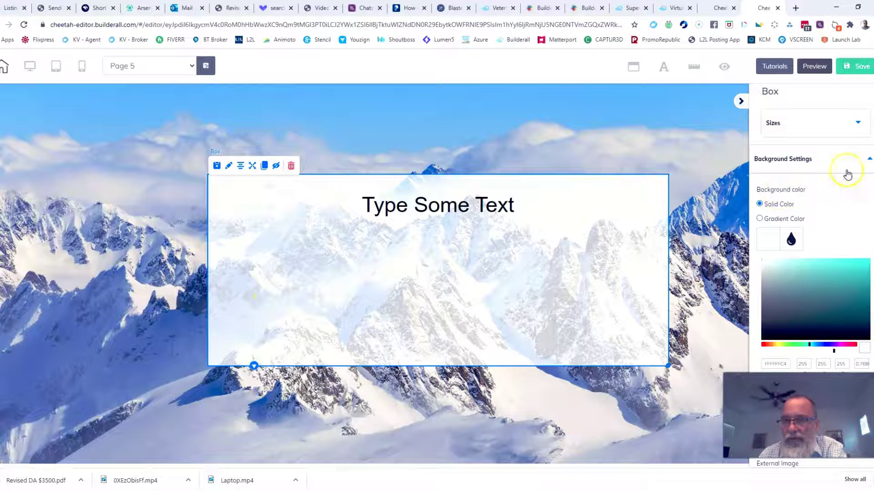
{"action": "left_click", "coordinate": [869, 159]}
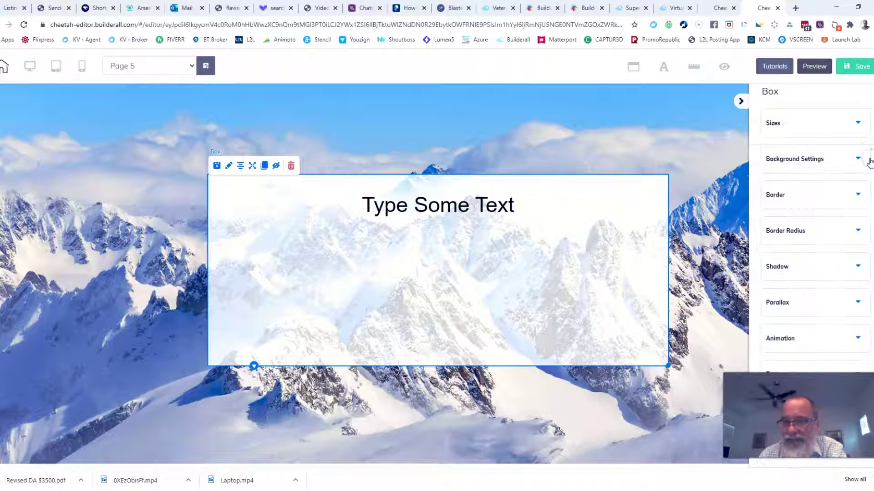
{"action": "left_click", "coordinate": [860, 194]}
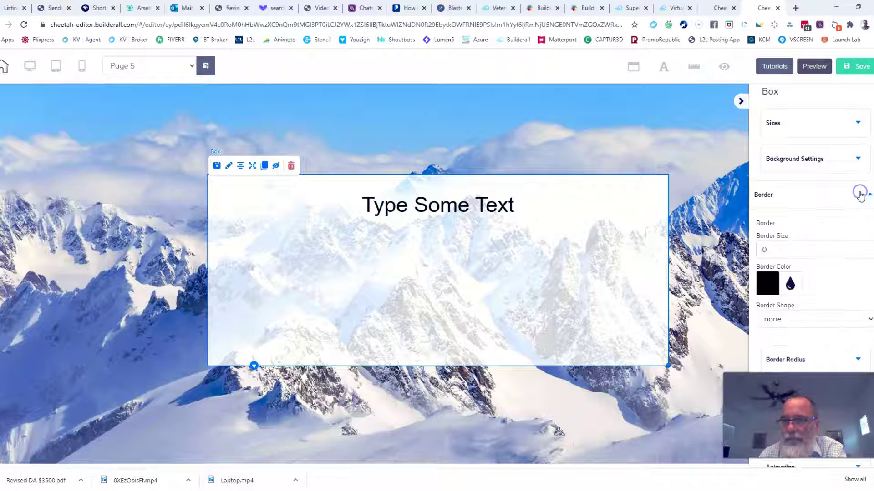
{"action": "scroll", "coordinate": [827, 279], "scroll_direction": "down", "scroll_amount": 1}
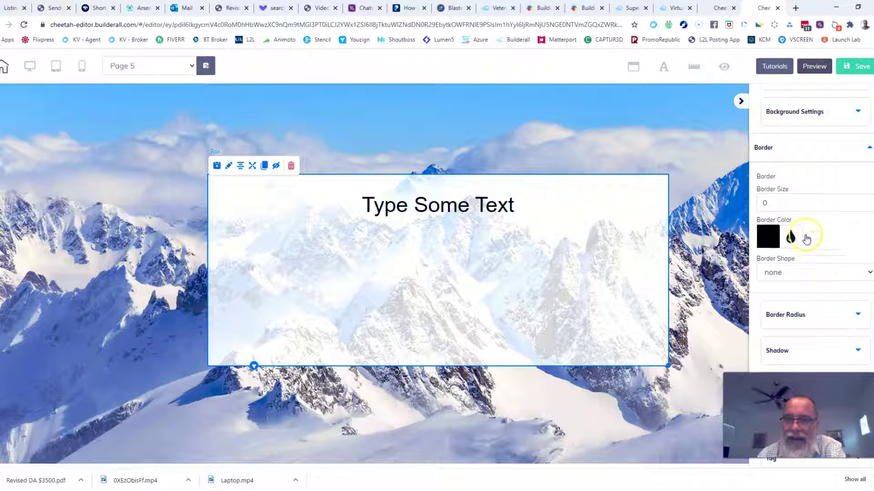
{"action": "left_click", "coordinate": [870, 201]}
{"action": "left_click", "coordinate": [866, 275]}
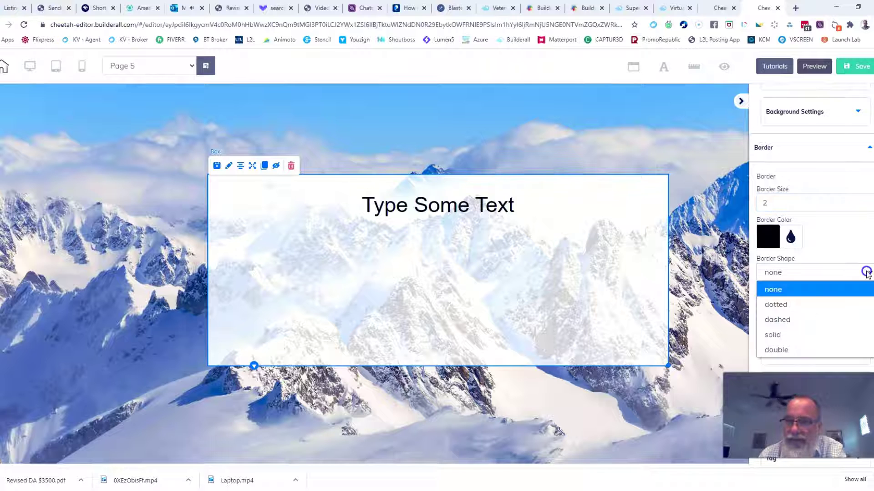
{"action": "left_click", "coordinate": [776, 333]}
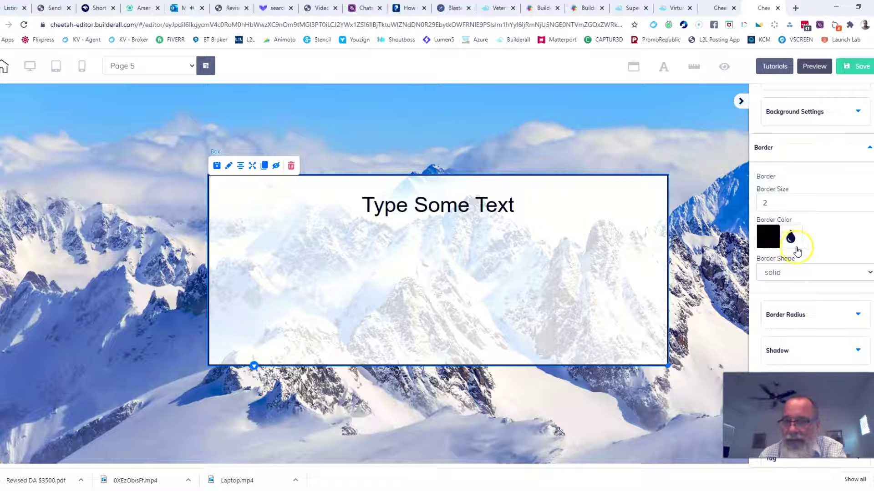
Increase the box's border size to 16 and color the border bright red (F61313).
{"action": "left_click", "coordinate": [869, 201]}
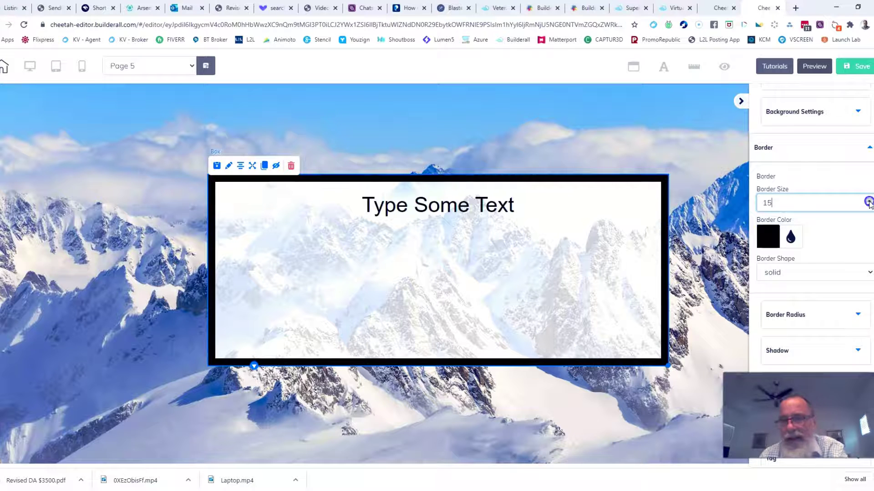
{"action": "left_click", "coordinate": [767, 238]}
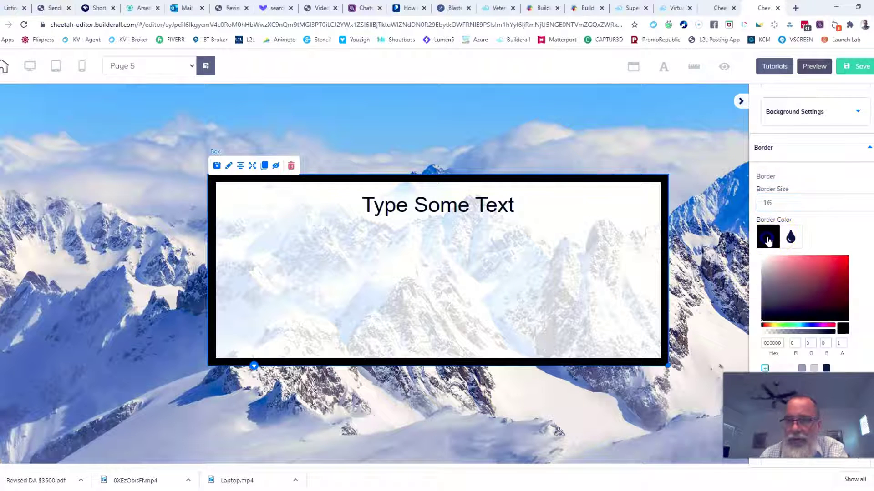
{"action": "left_click_drag", "start_coordinate": [810, 289], "coordinate": [842, 261]}
{"action": "scroll", "coordinate": [851, 271], "scroll_direction": "down", "scroll_amount": 5}
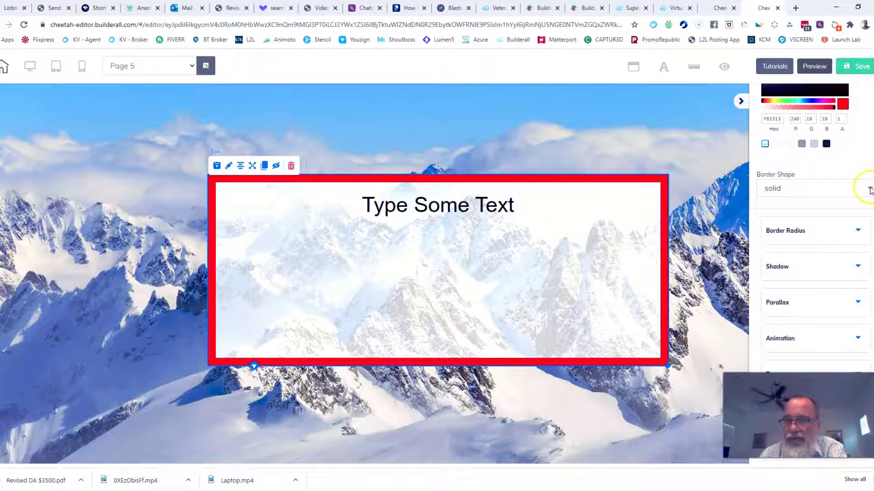
Change the box's border shape to double and open the border shape choices again.
{"action": "left_click", "coordinate": [869, 190]}
{"action": "left_click", "coordinate": [790, 265]}
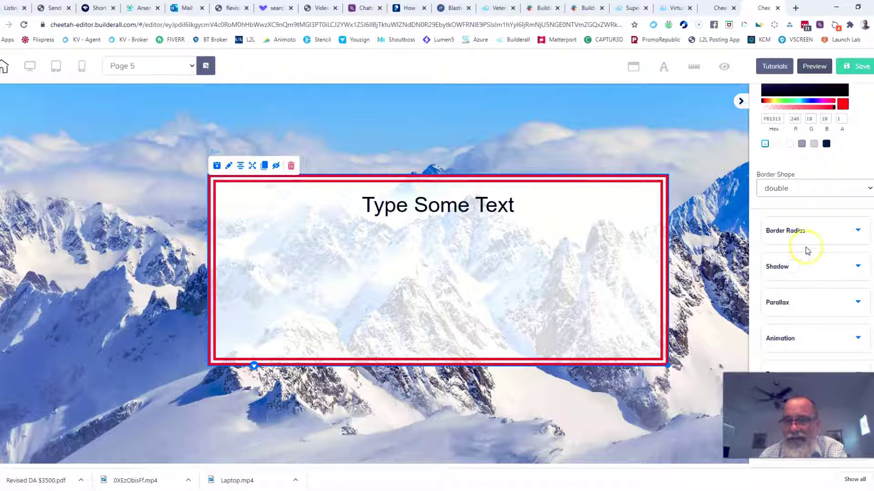
{"action": "left_click", "coordinate": [868, 190]}
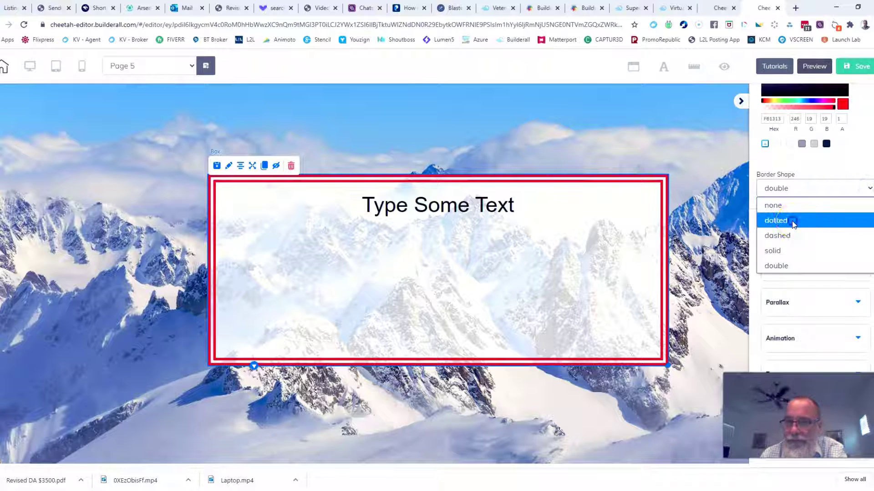